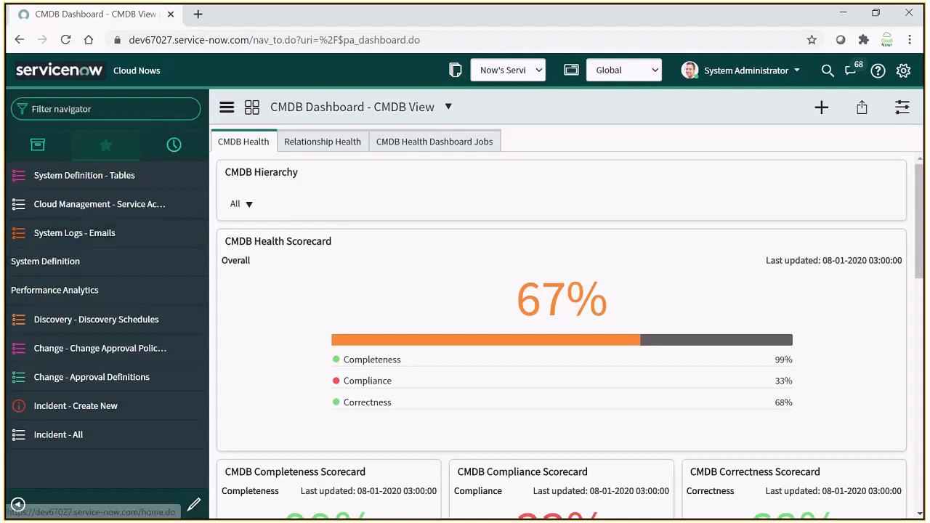
Filter the navigator by "incident" and open the list of open incidents.
left_click(17, 504)
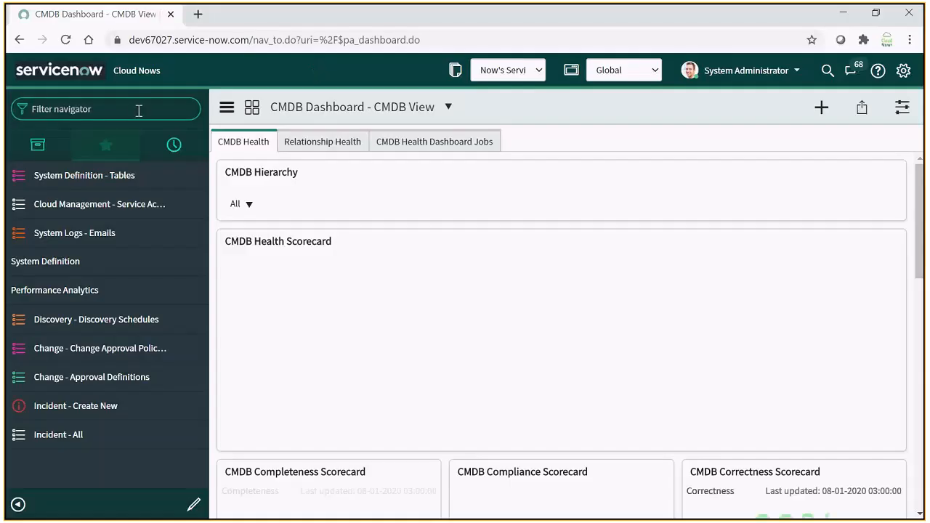
left_click(138, 110)
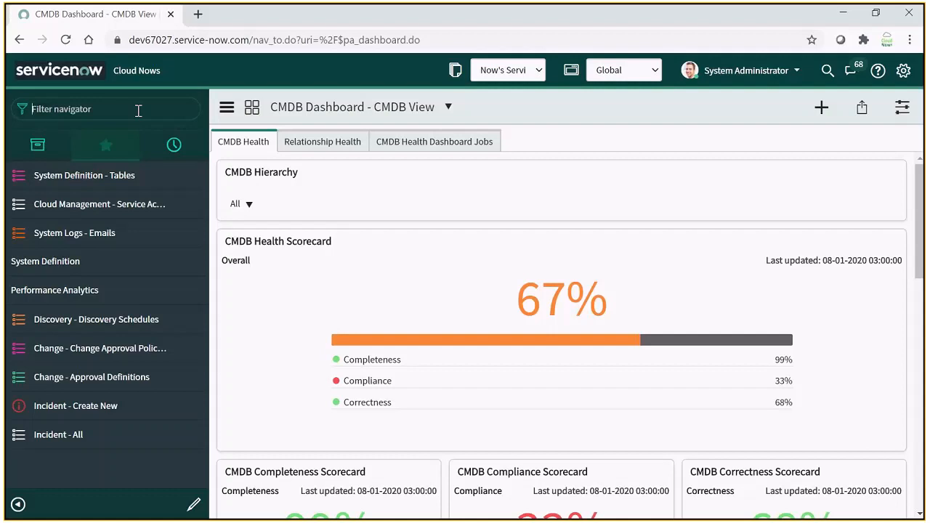
type("inc")
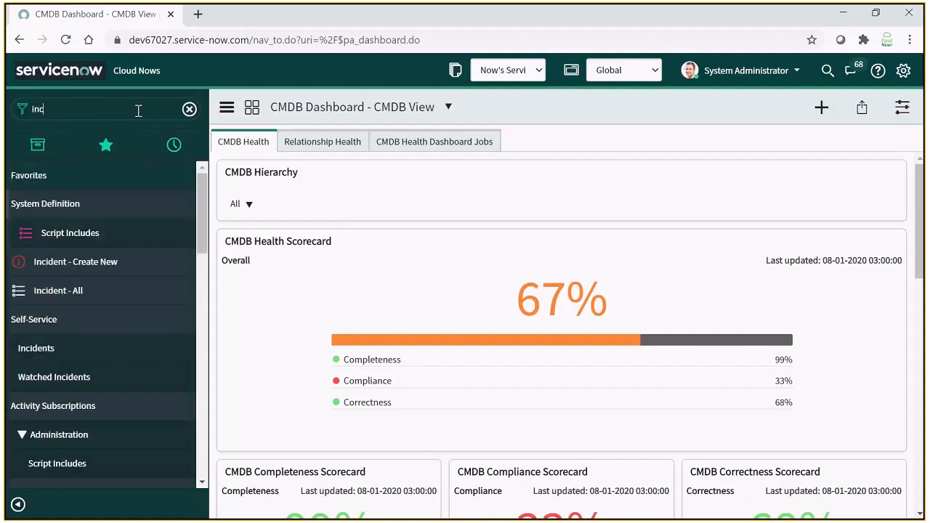
type("ident")
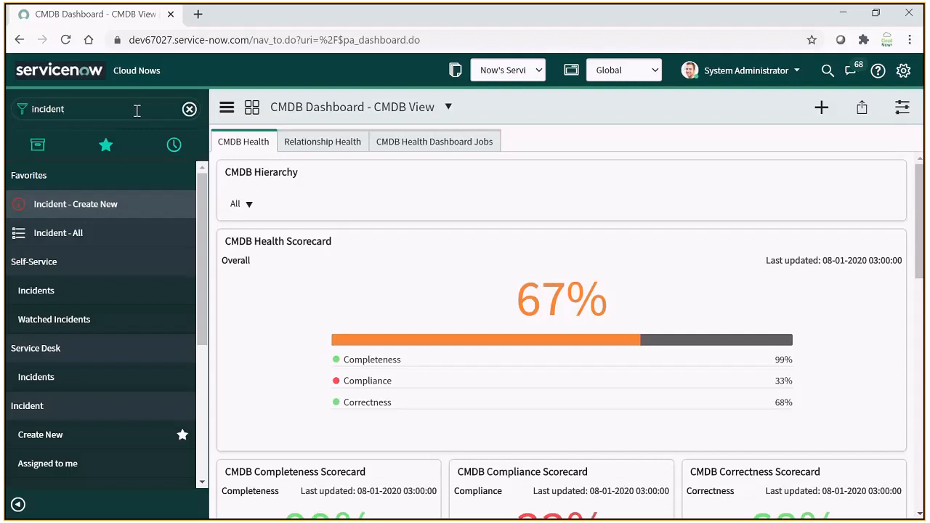
scroll(114, 272, "down", 3)
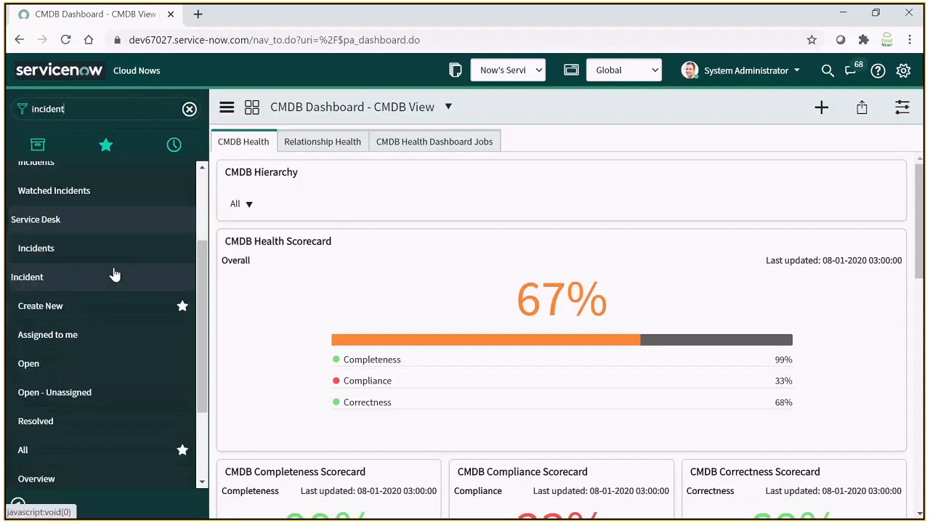
scroll(114, 272, "up", 1)
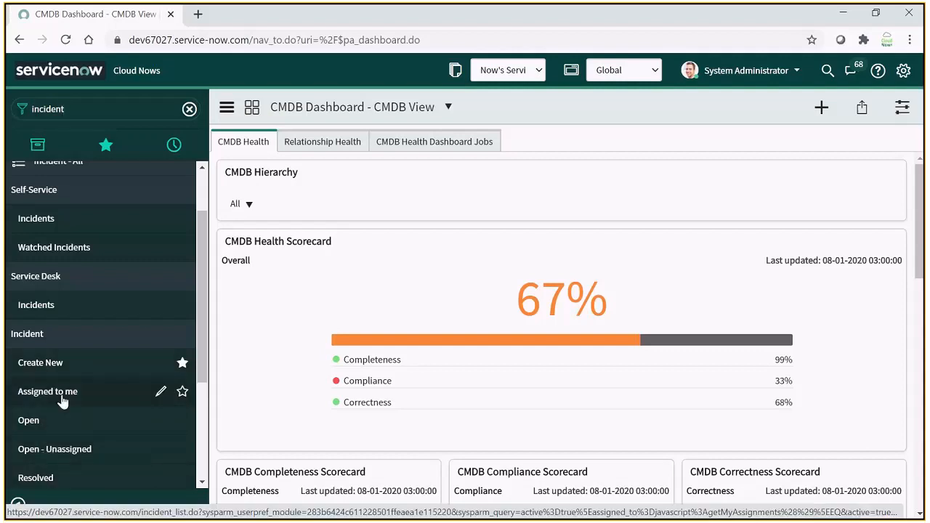
left_click(45, 429)
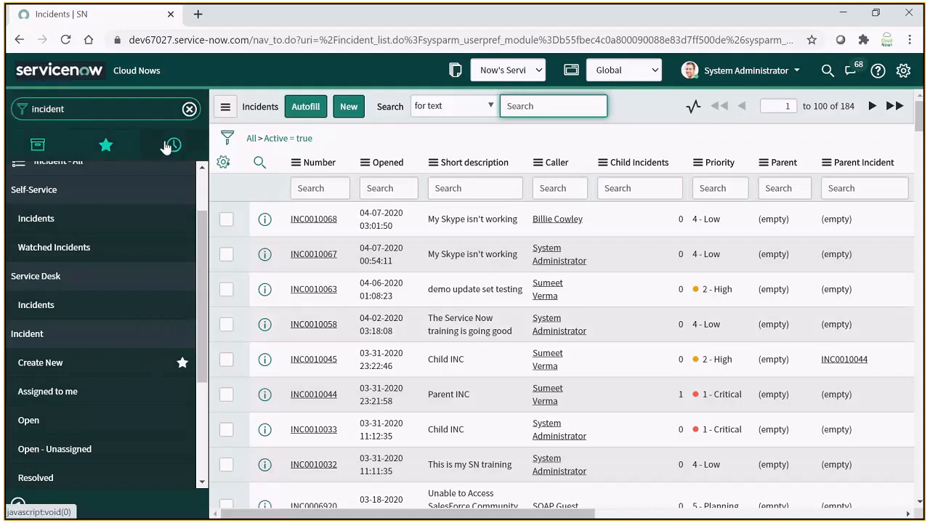
Browse the list of all applications, expanding and collapsing the Cloud Management application to view its modules.
left_click(38, 149)
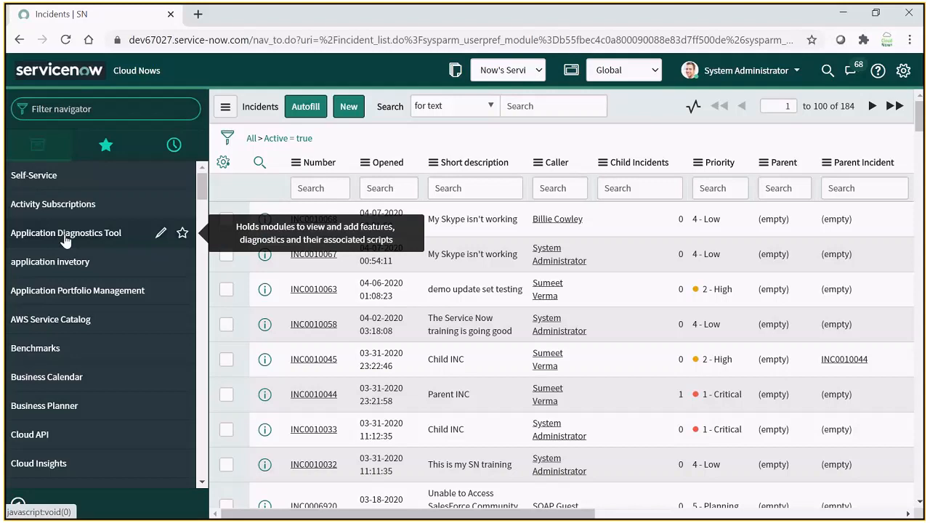
scroll(64, 241, "down", 1)
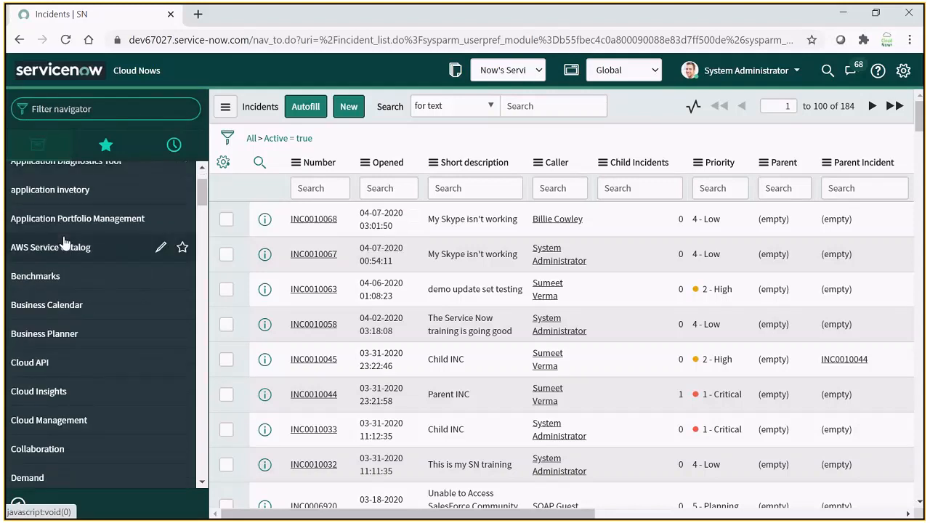
left_click(60, 424)
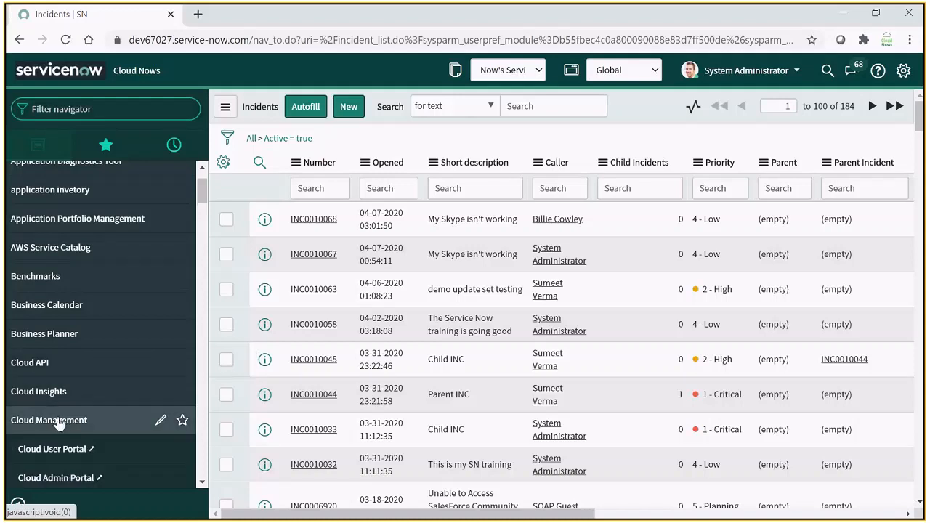
scroll(60, 424, "down", 2)
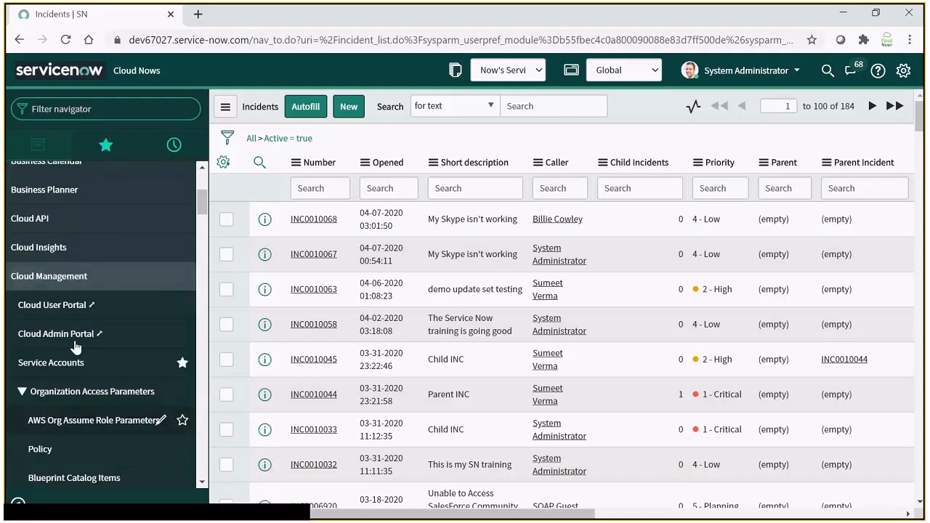
left_click(72, 292)
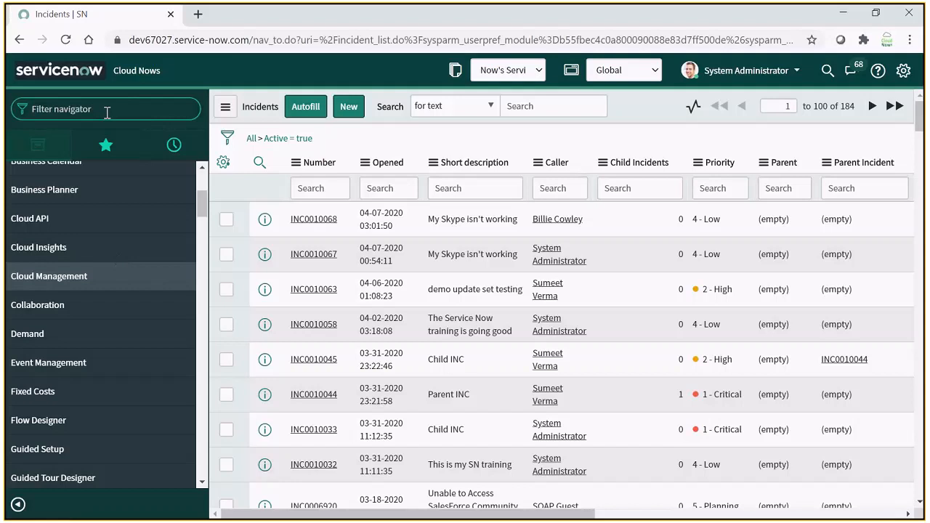
Add the Incident application's Open module to the favorites and open it from the favorites list.
left_click(106, 113)
type("in")
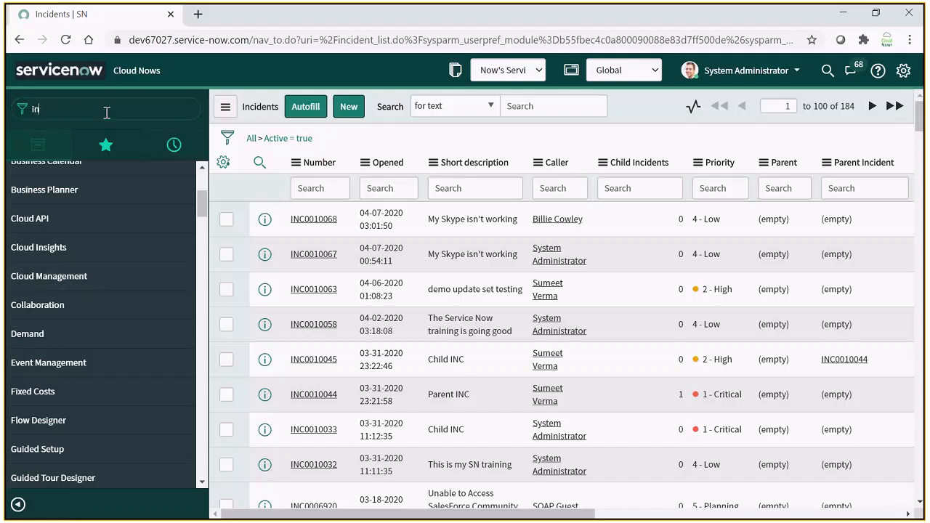
type("cident")
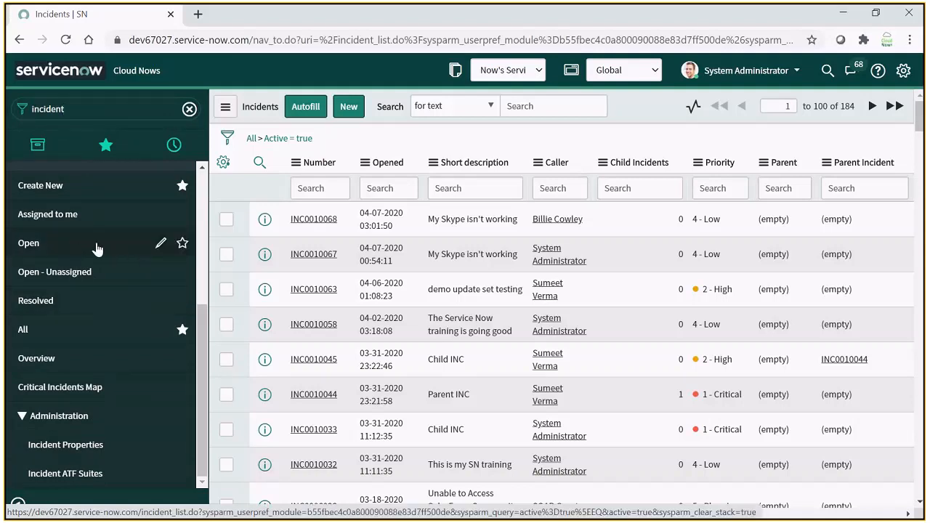
left_click(182, 244)
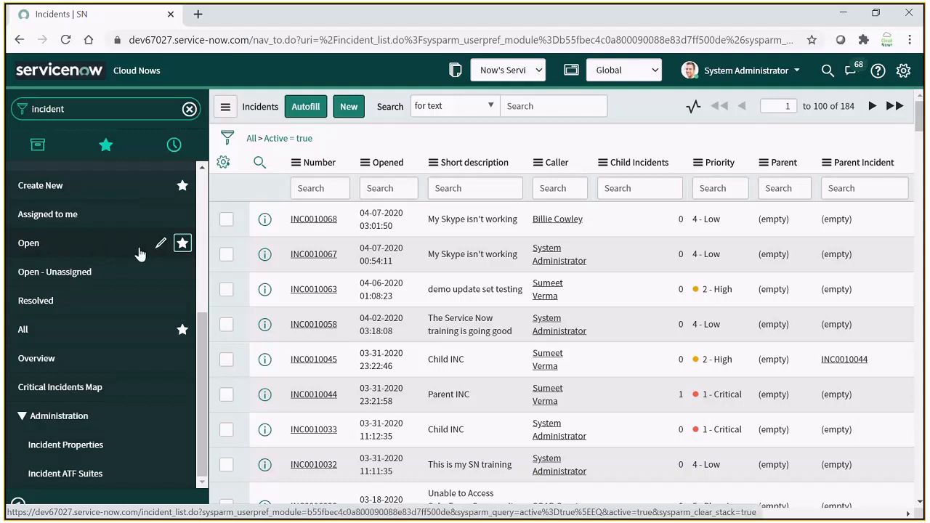
left_click(106, 148)
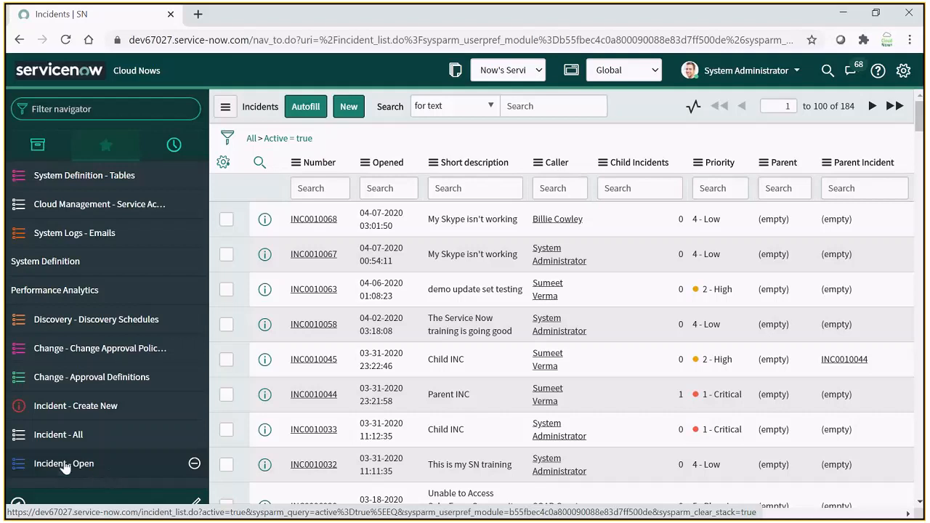
left_click(72, 469)
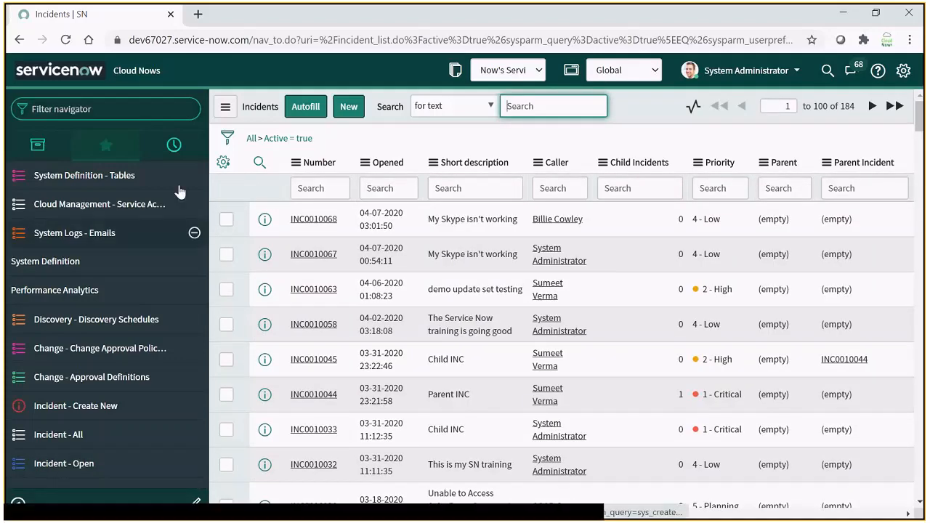
Show the navigation history and return to the home dashboard.
left_click(175, 147)
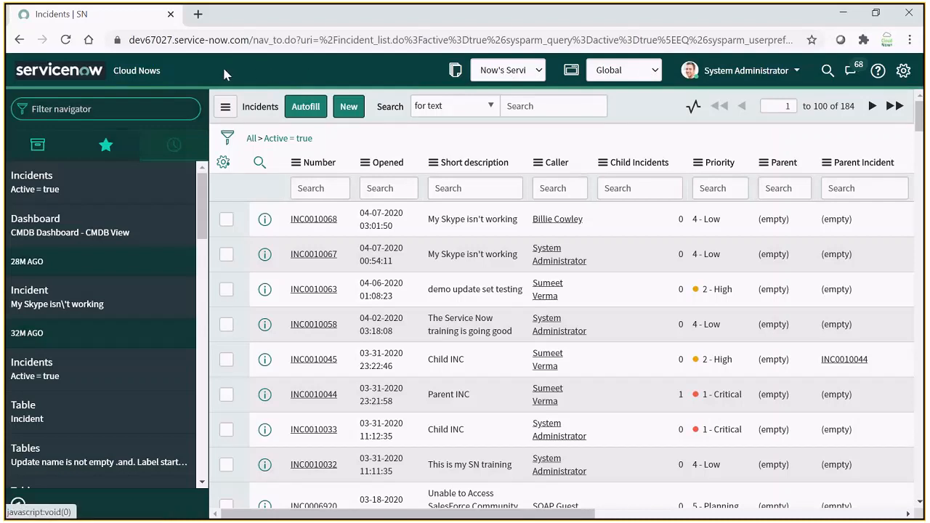
left_click(71, 77)
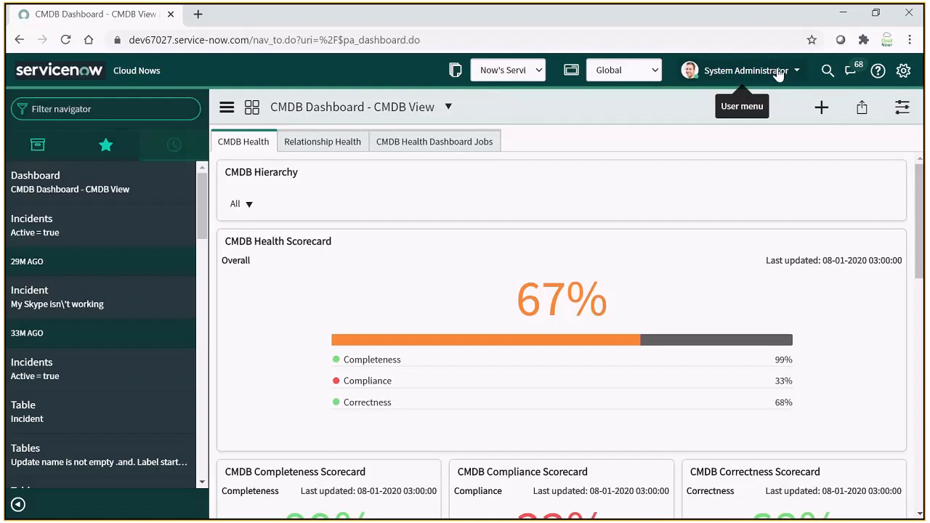
Filter the navigator by "incident", open the Incident - Open favorite and copy the number INC0010068 from the list.
left_click(828, 71)
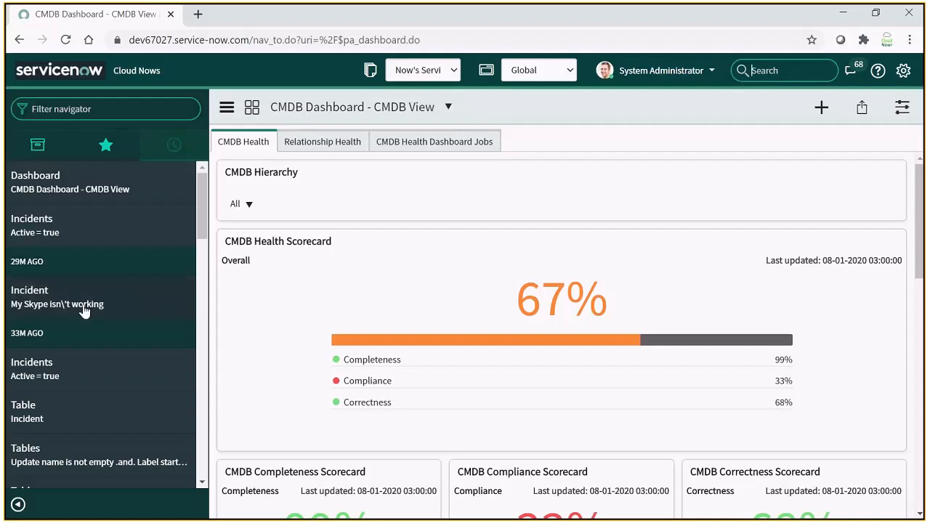
left_click(89, 109)
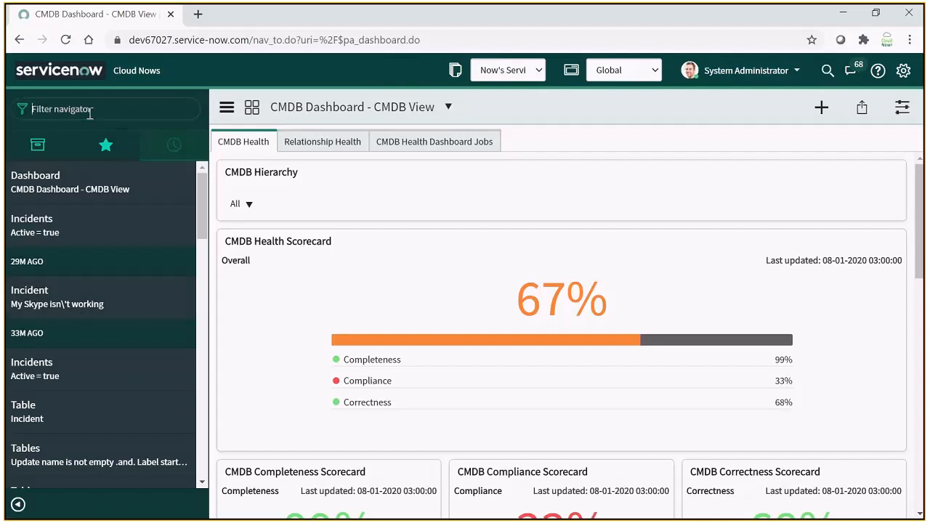
type("incident")
left_click(55, 267)
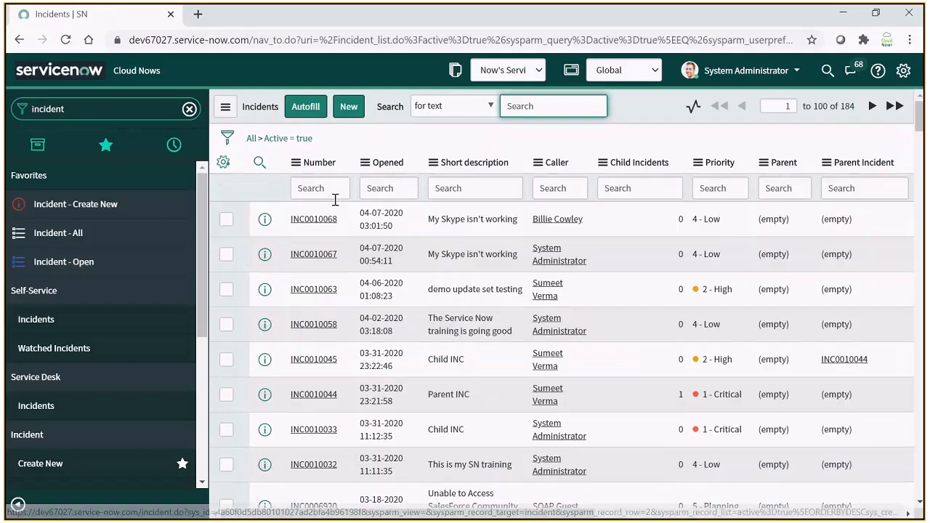
double_click(346, 219)
key("ctrl+c")
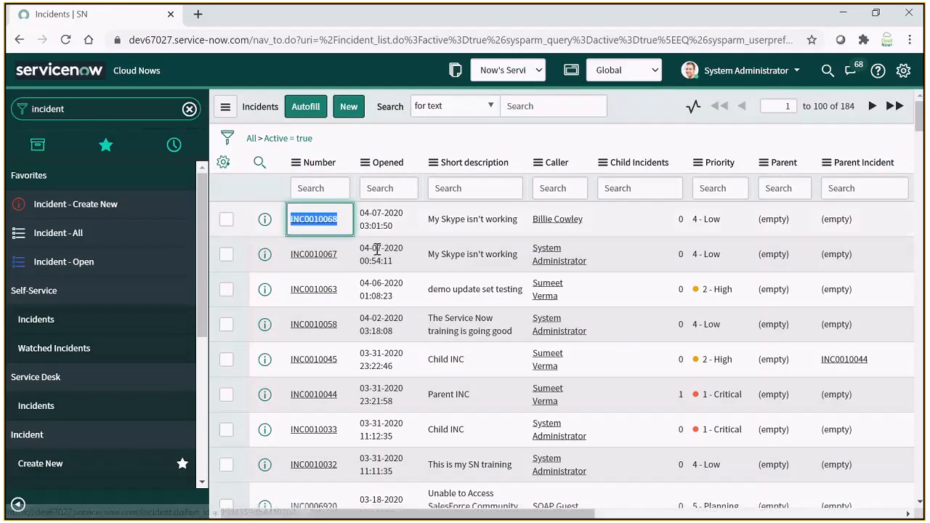
Paste the copied incident number into the global search, go to the home dashboard and run the search.
left_click(828, 71)
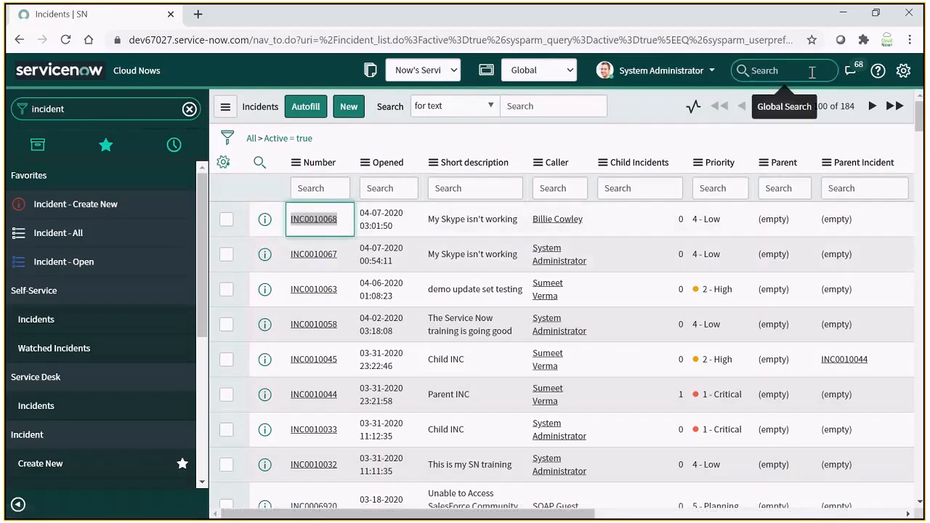
key("ctrl+v")
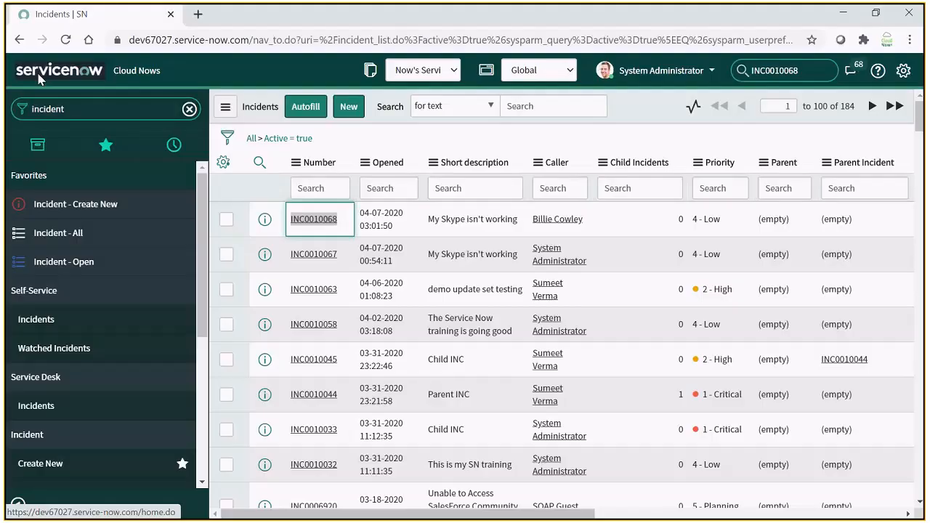
left_click(40, 79)
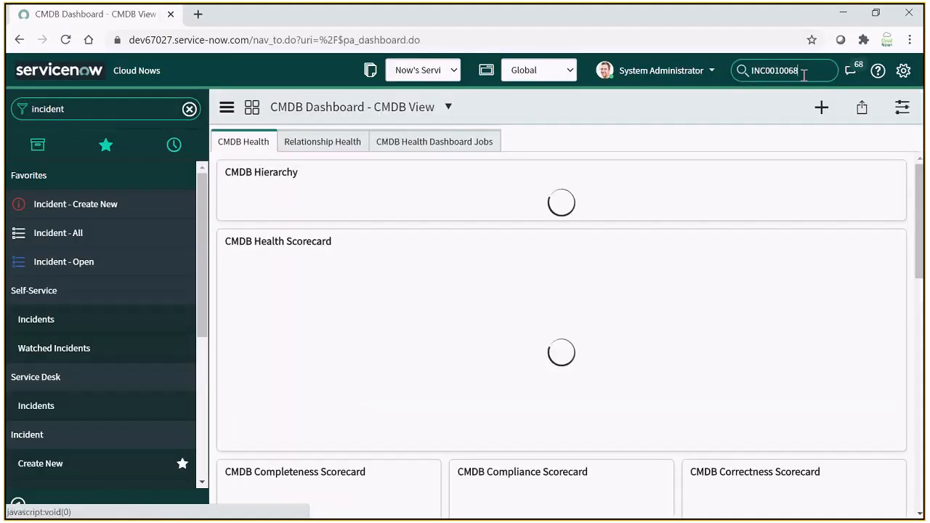
key("Return")
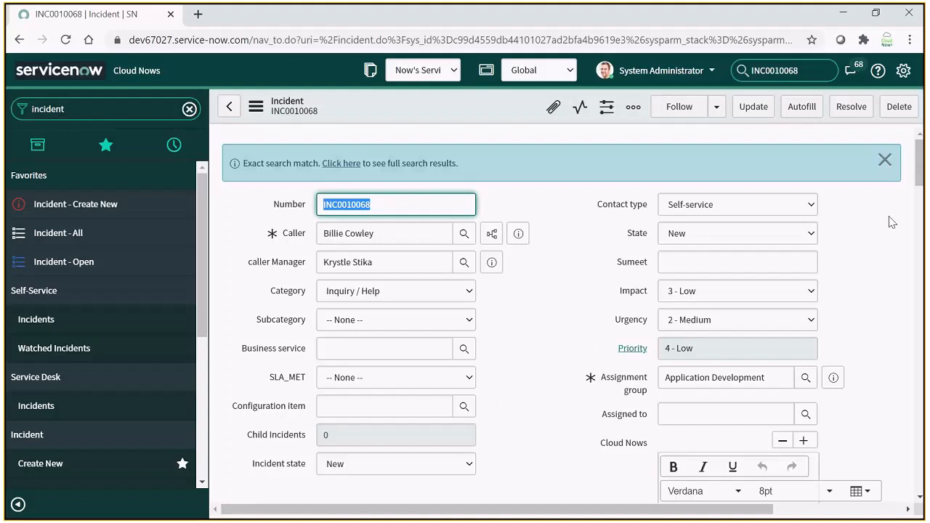
Set the Home option to Homepages in the general system settings.
left_click(904, 71)
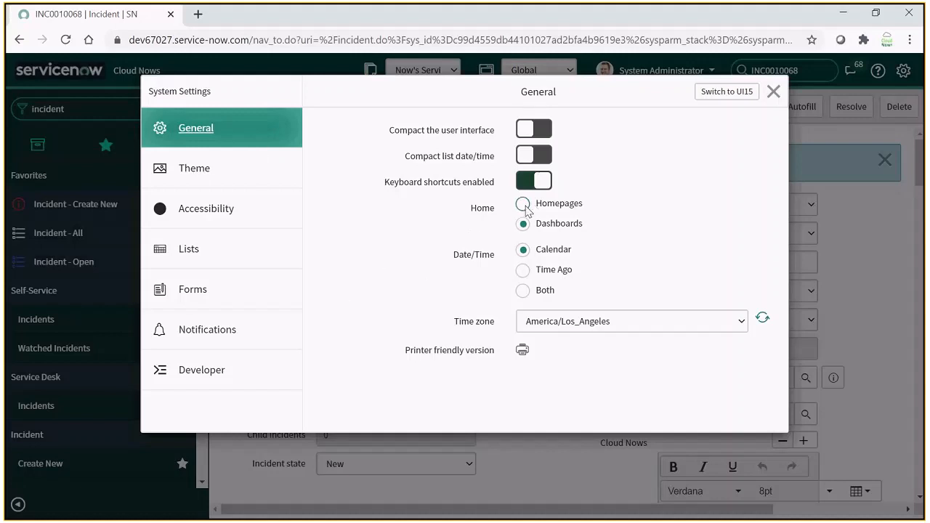
left_click(524, 204)
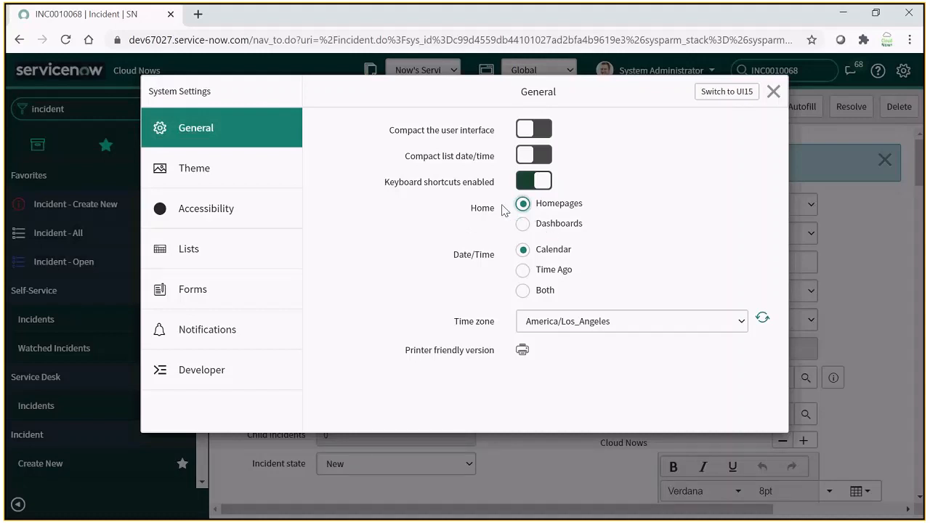
mouse_move(505, 210)
mouse_move(462, 260)
Change the interface theme to DarkNOW and close the system settings.
left_click(186, 180)
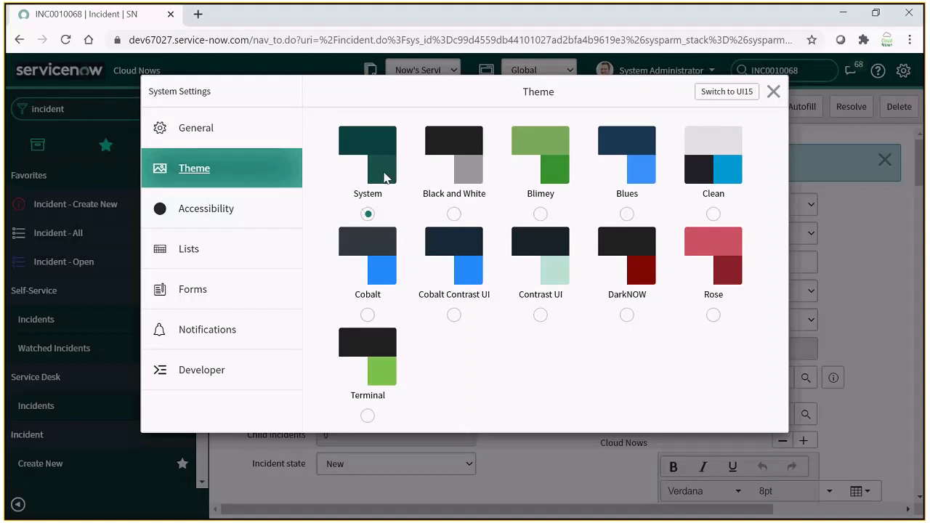
left_click(627, 315)
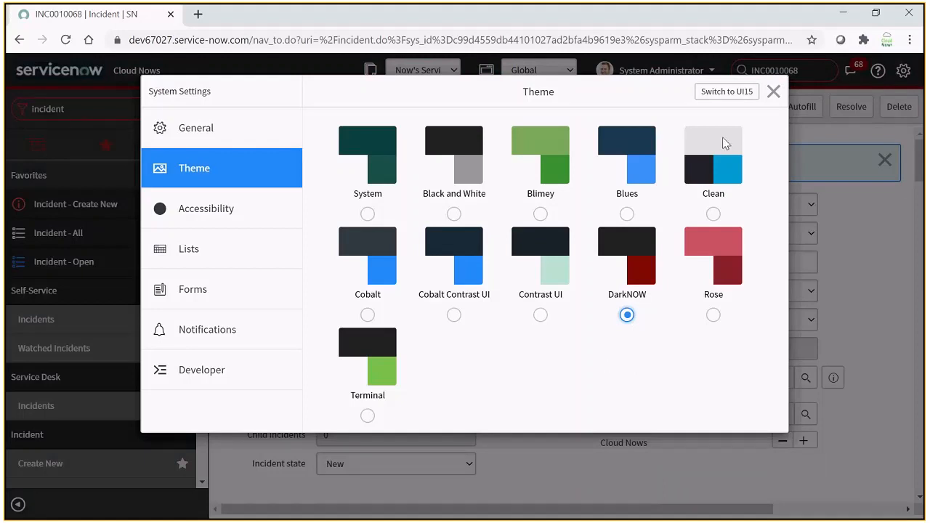
left_click(773, 92)
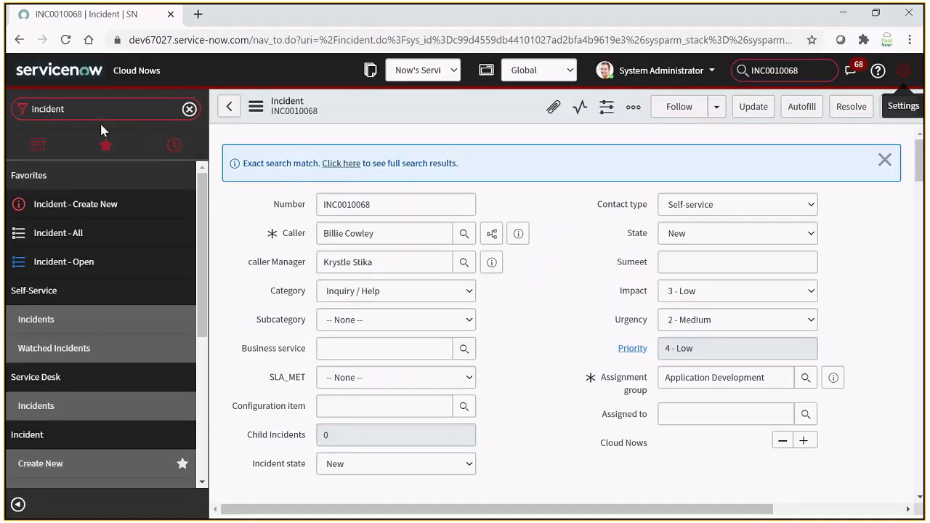
Reopen the system settings, set the theme back to System and display the Forms settings.
left_click(905, 71)
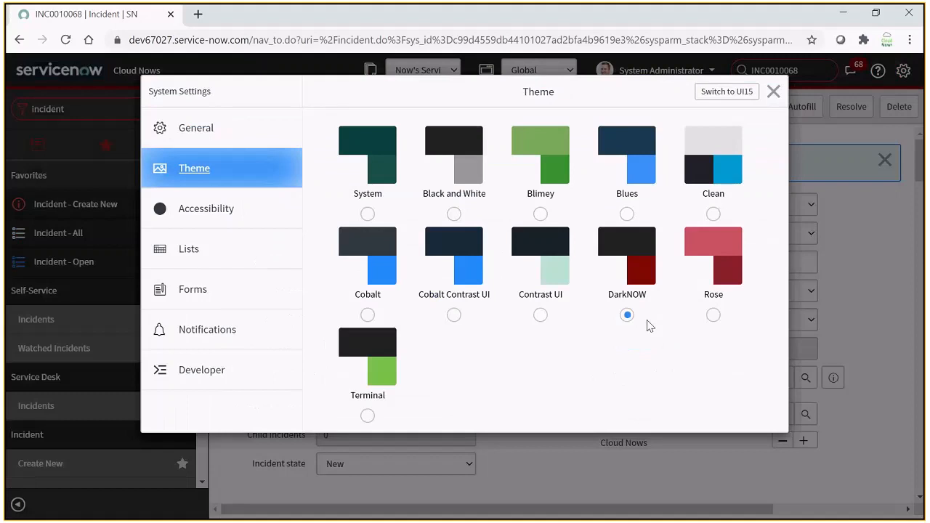
left_click(368, 214)
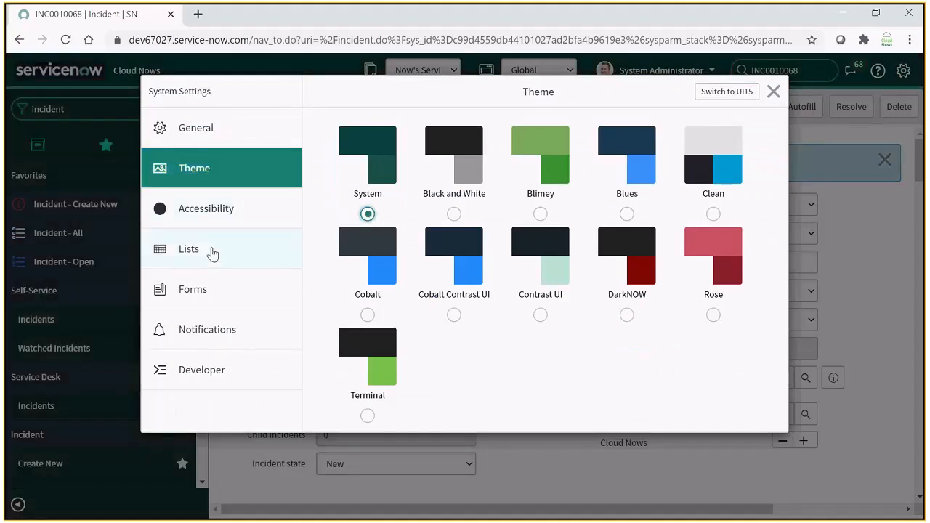
left_click(203, 289)
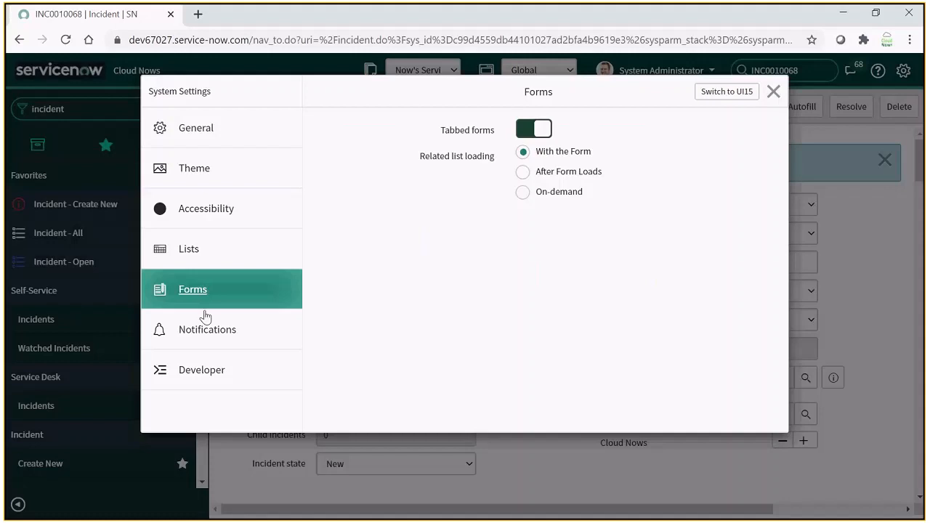
Display the Notifications settings, view the service provider options for a new channel and return without creating one.
left_click(209, 341)
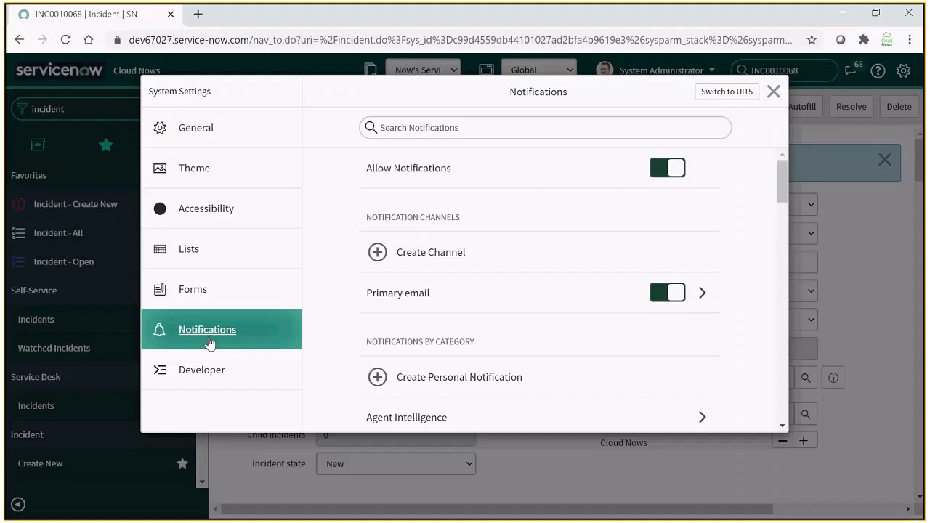
left_click(448, 264)
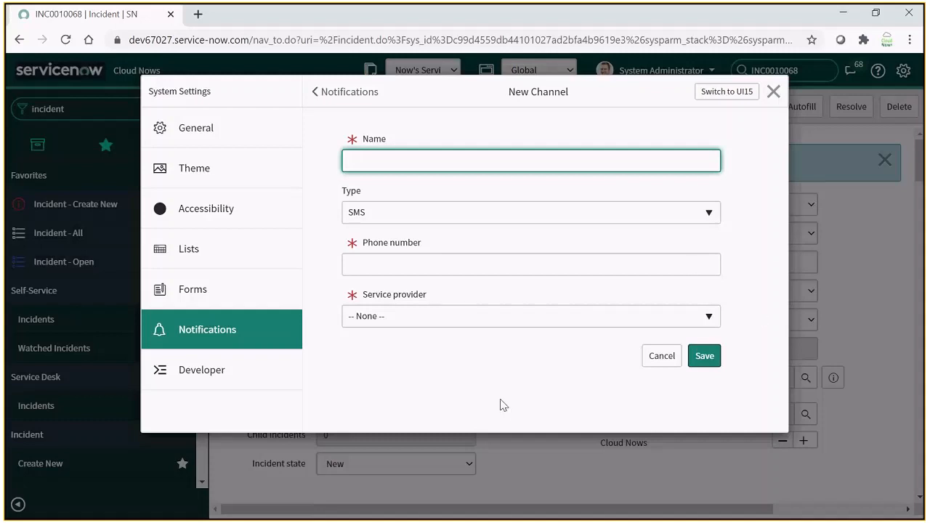
left_click(579, 318)
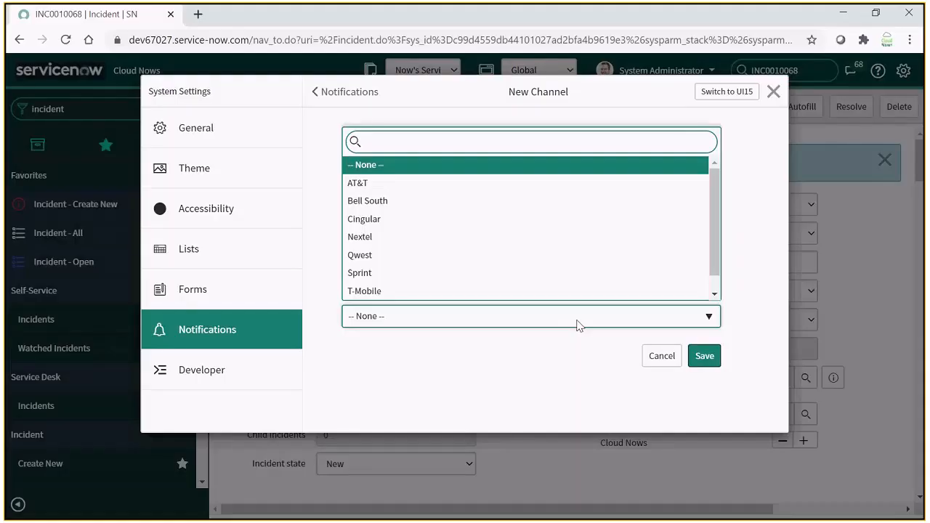
scroll(556, 281, "down", 1)
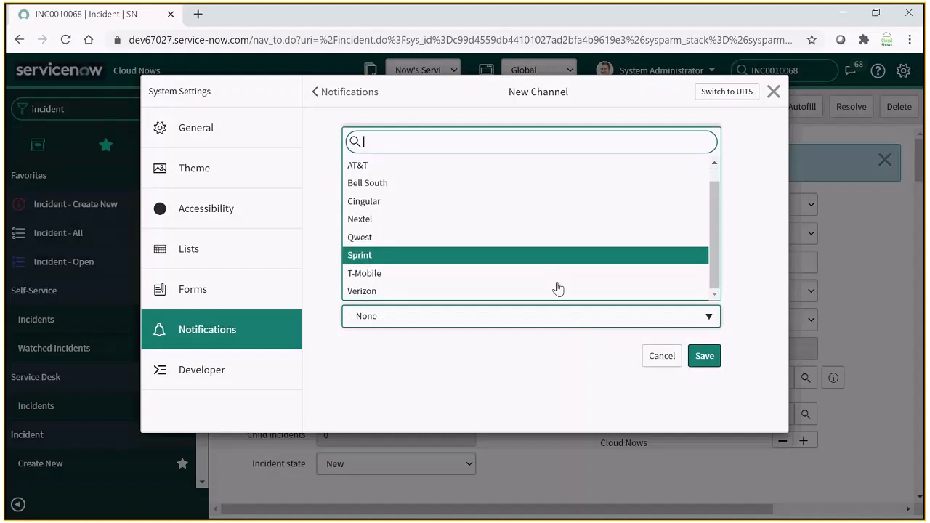
left_click(573, 379)
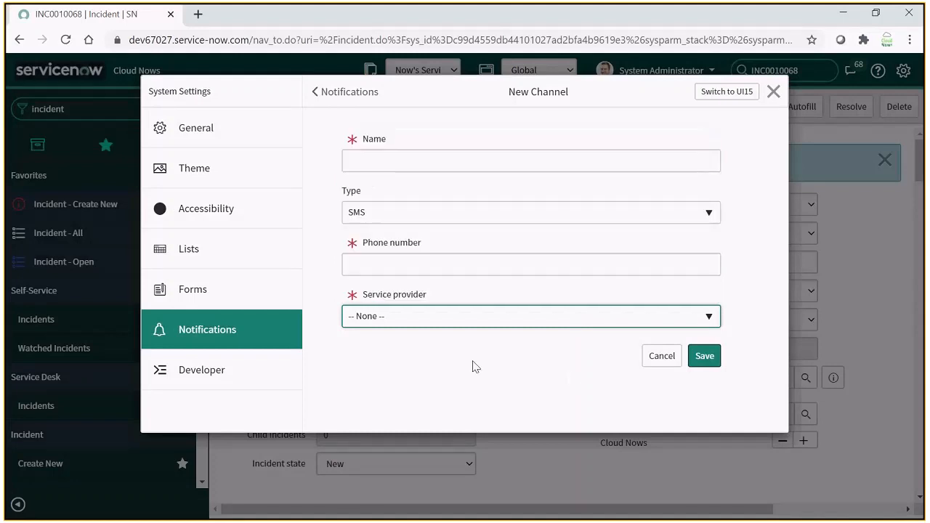
left_click(160, 330)
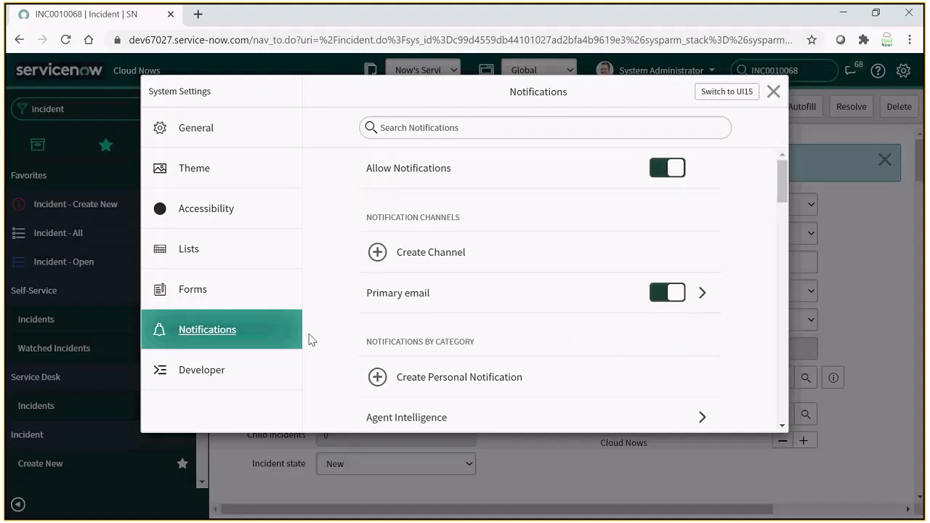
View the Developer settings, close the system settings and look at the header's update set and application pickers.
left_click(224, 375)
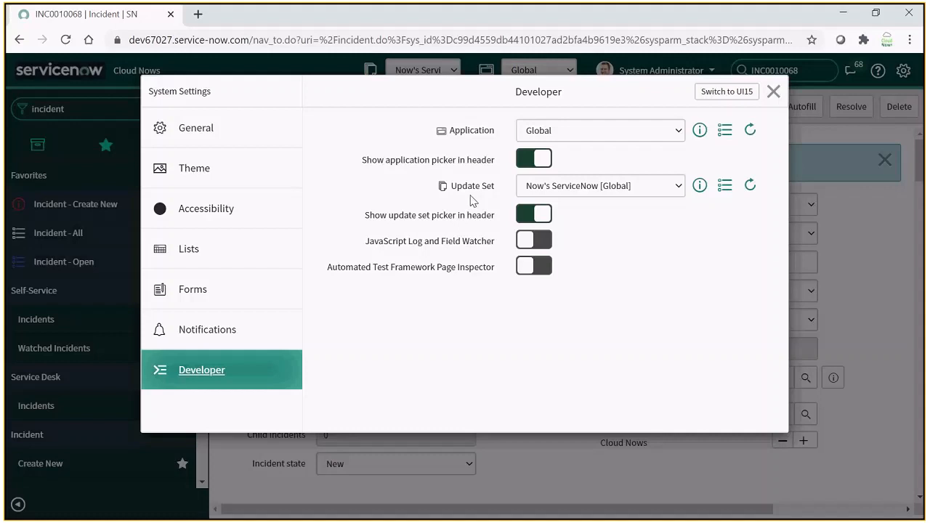
left_click(774, 93)
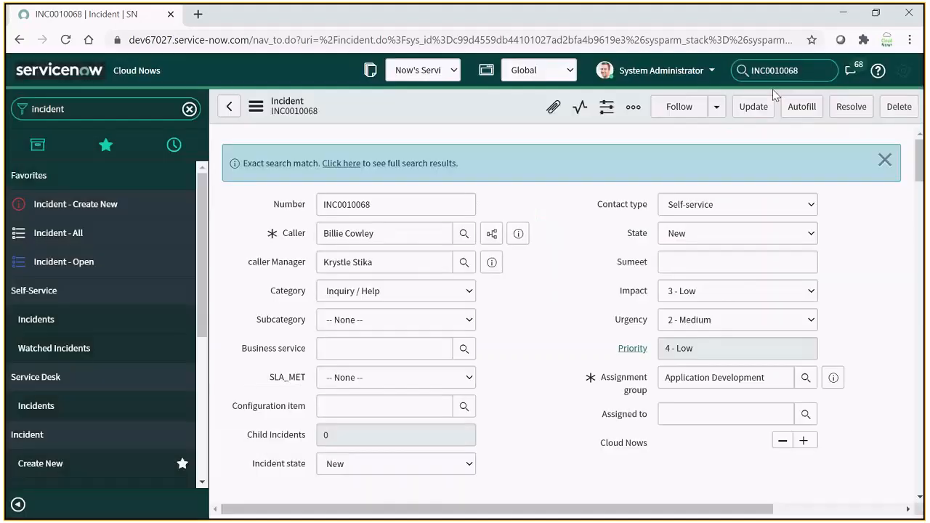
left_click(452, 74)
left_click(567, 96)
left_click(561, 72)
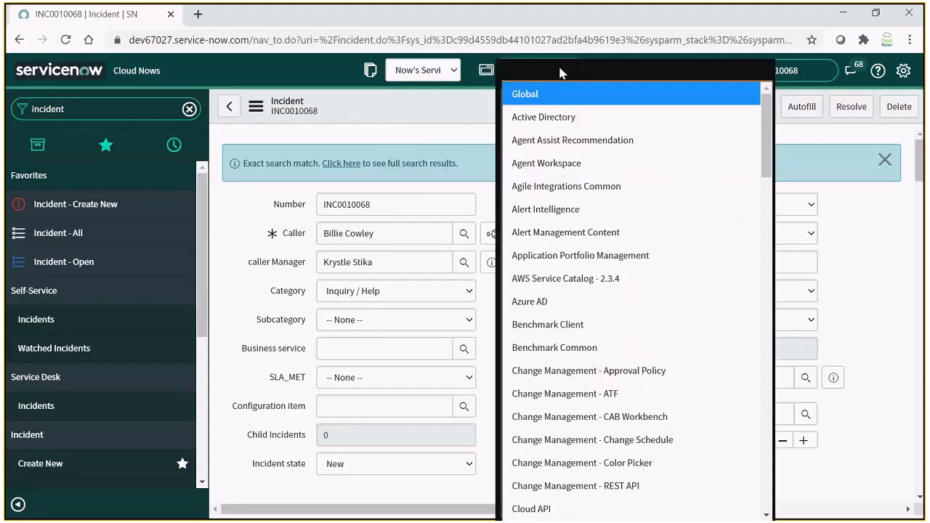
left_click(424, 107)
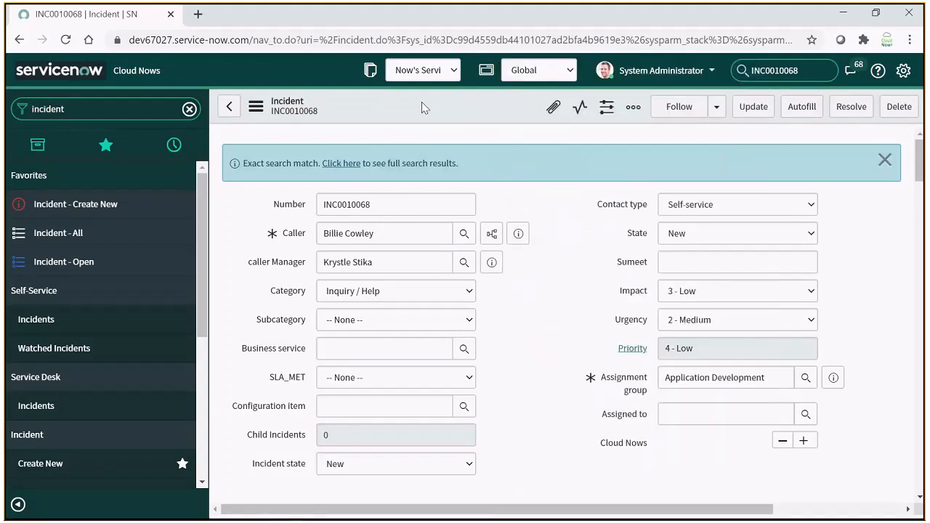
In the Developer settings, hide the application and update set pickers from the header, show both again and close the settings.
left_click(903, 71)
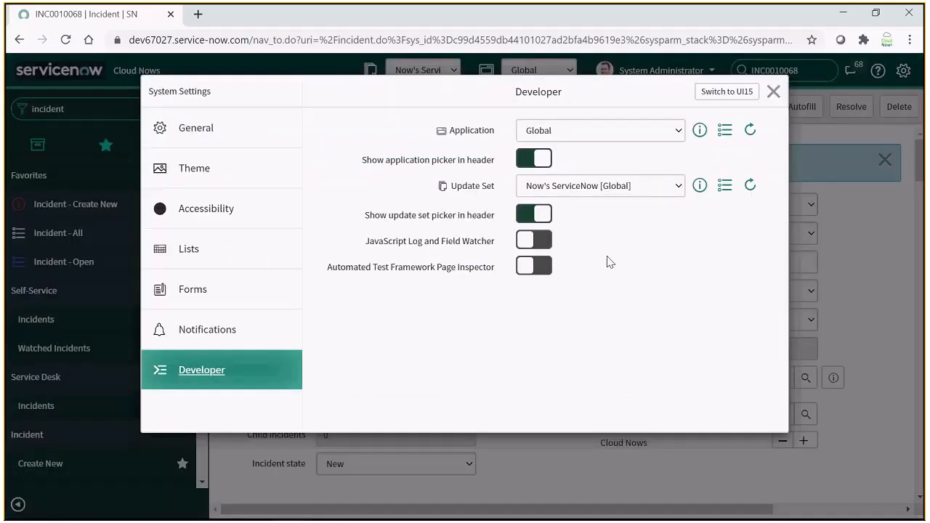
left_click(528, 161)
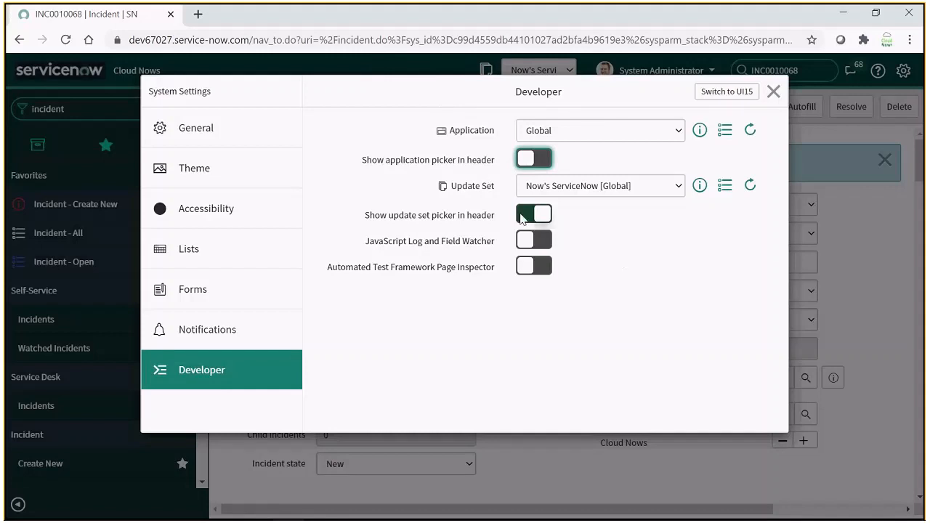
left_click(521, 220)
left_click(545, 216)
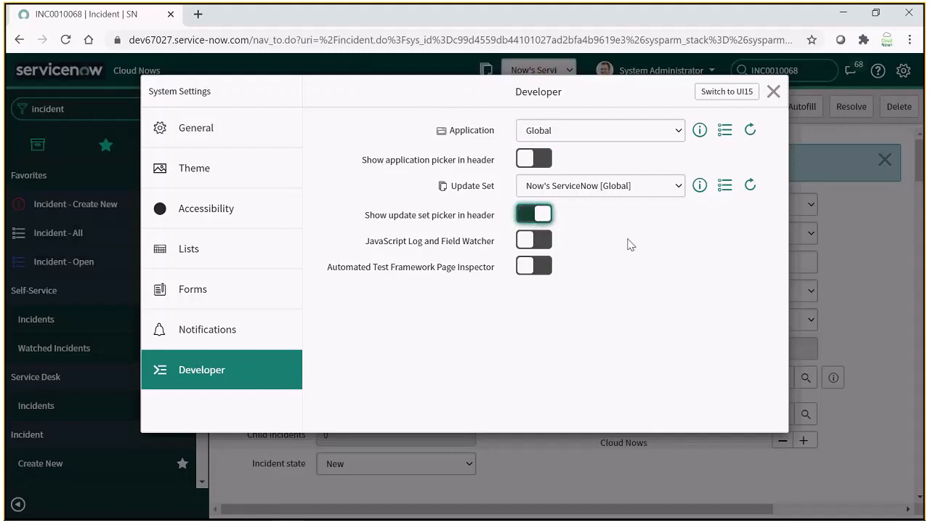
left_click(543, 159)
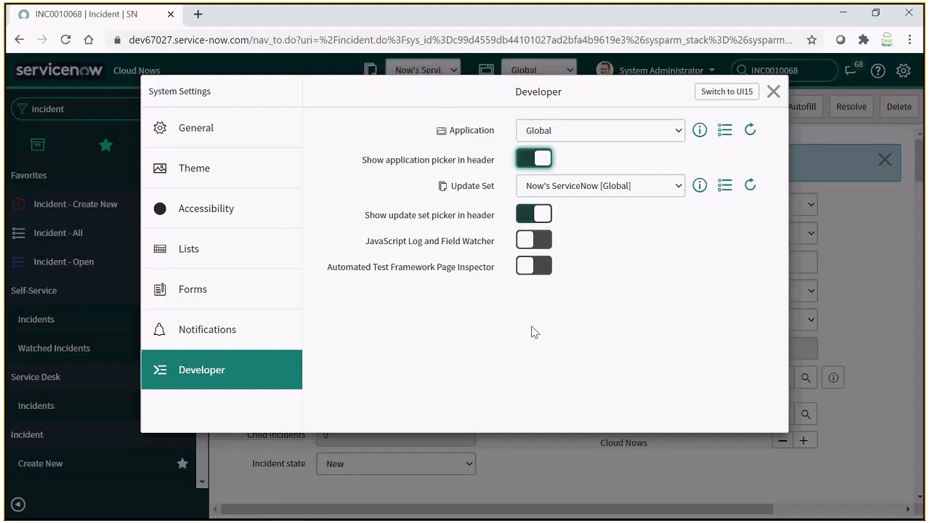
left_click(799, 133)
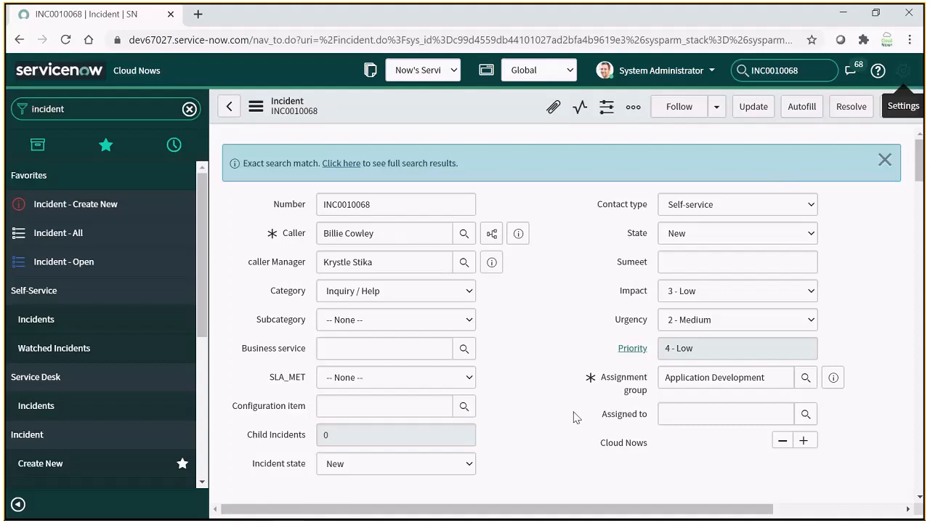
Filter the application navigator for "tables" and open the System Definition - Tables favorite.
left_click(114, 110)
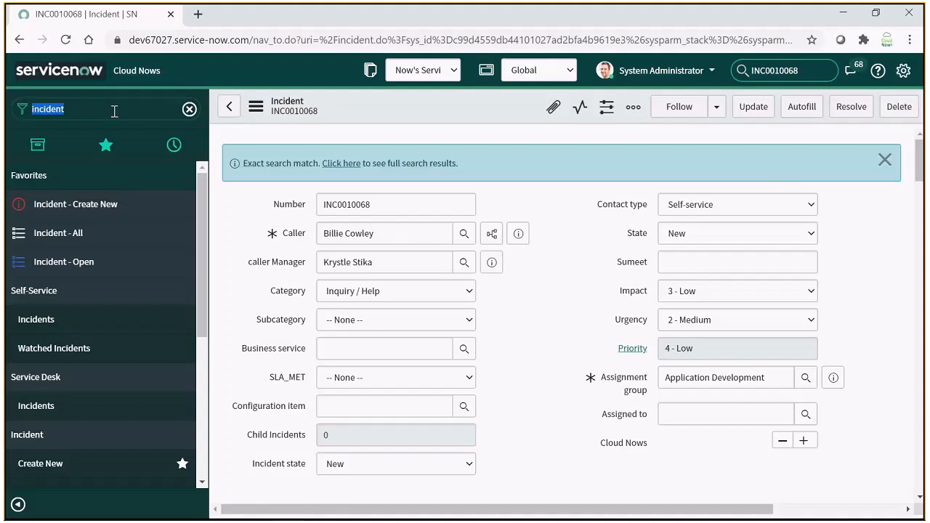
type("tables")
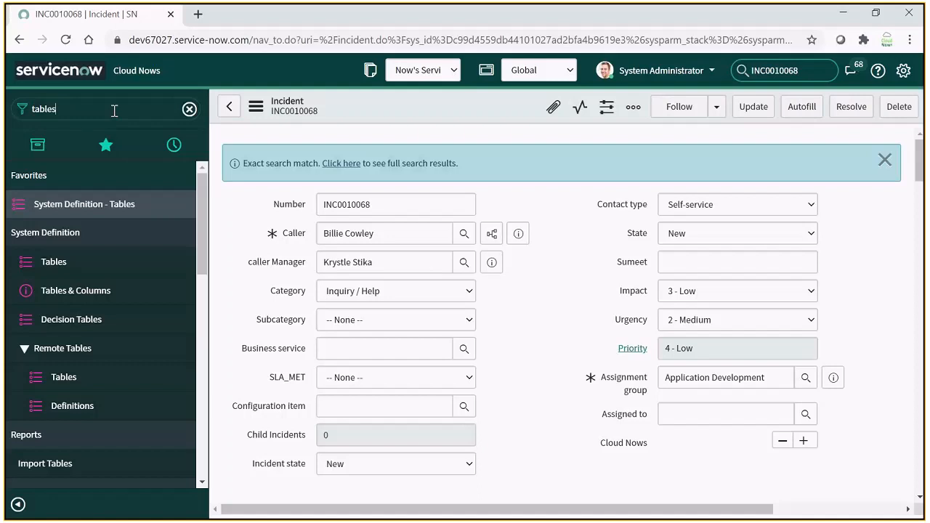
left_click(99, 209)
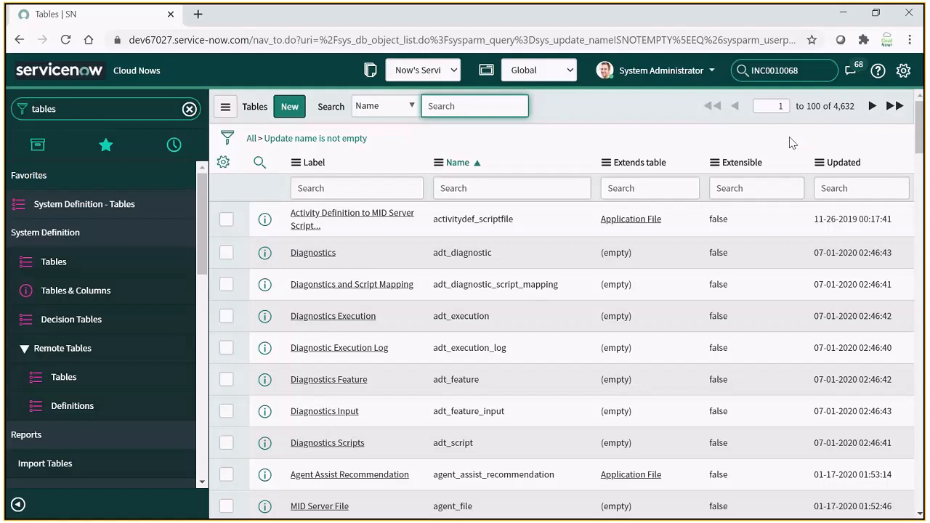
Filter the tables list by the label "incident" and open the Incident table's record.
left_click(398, 191)
type("incident")
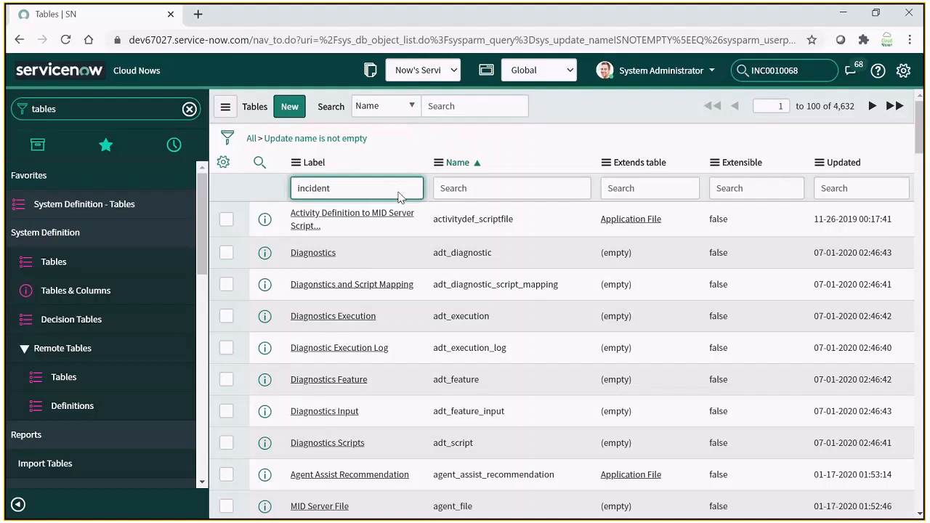
key("Return")
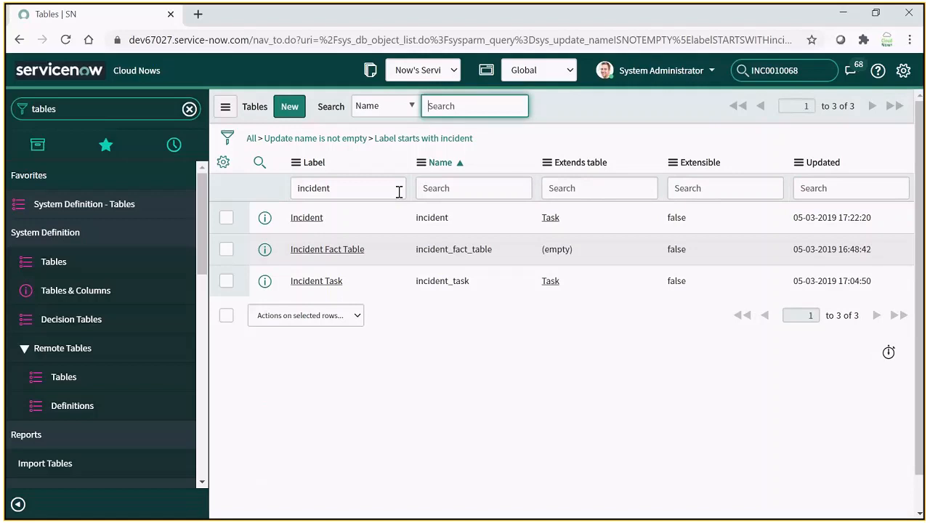
left_click(299, 221)
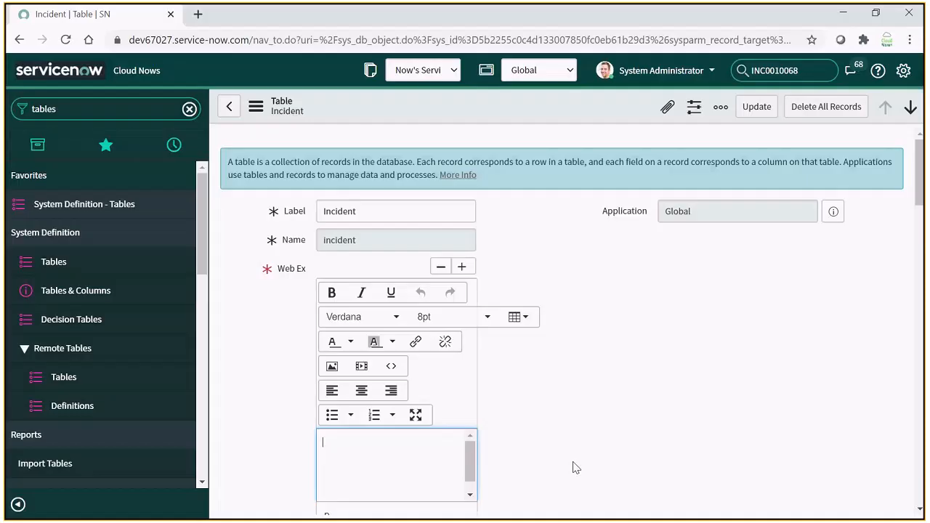
Enter "a" in the Web Ex field of the Incident table record and display the table's columns.
type("a")
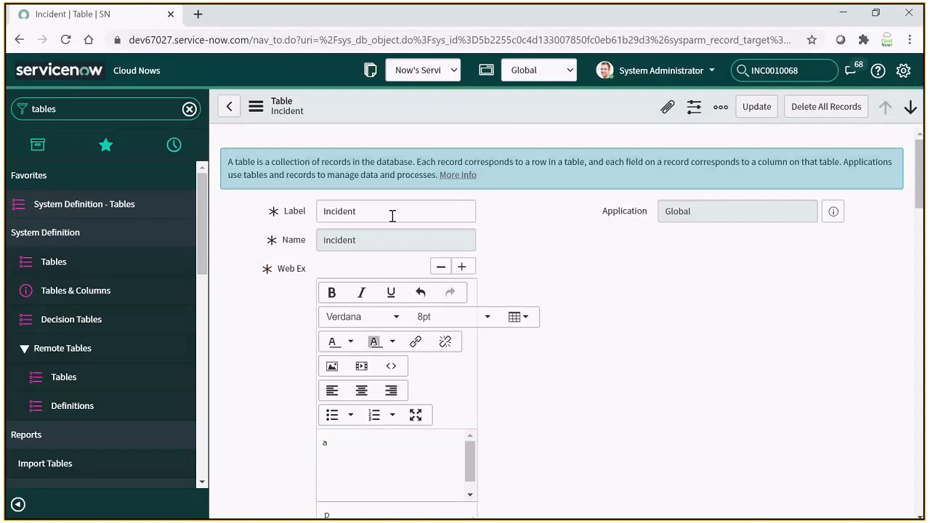
scroll(581, 318, "down", 2)
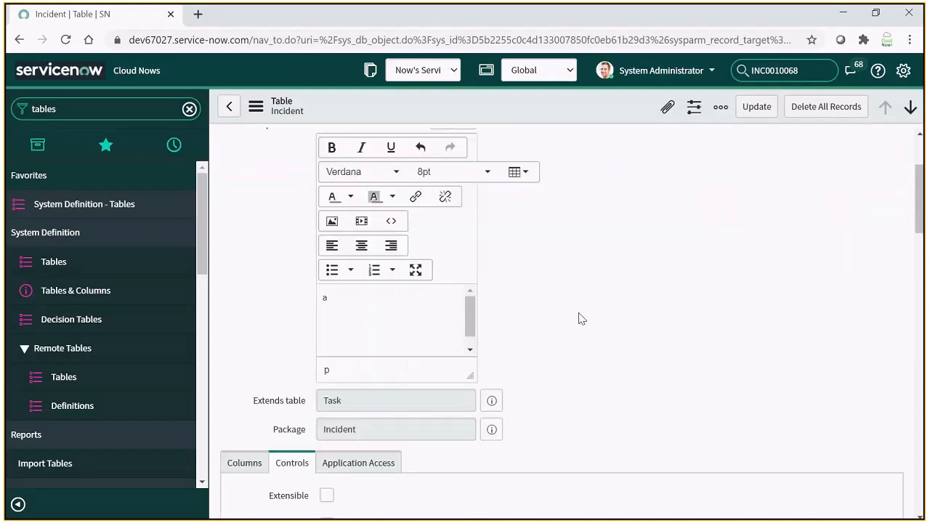
scroll(581, 317, "down", 3)
left_click(244, 246)
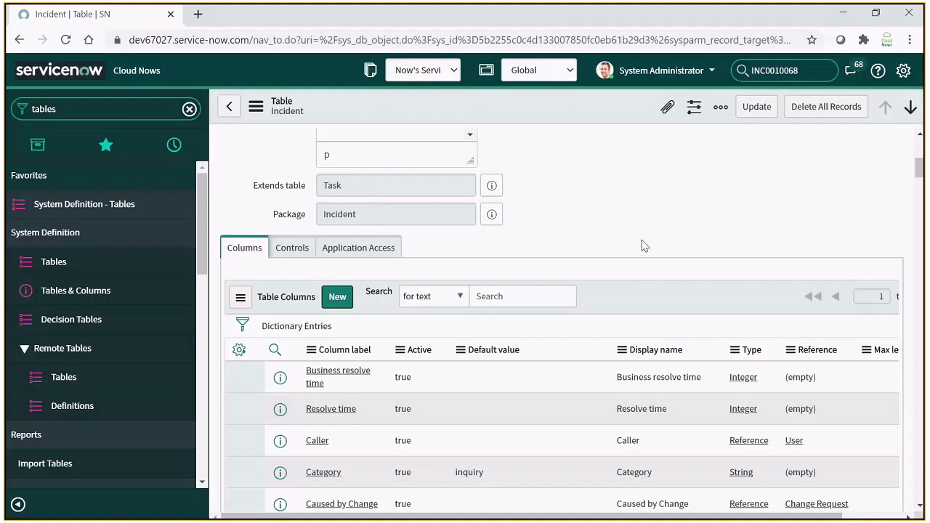
Examine the Incident table's column labels, default values, types and references down to the related links.
scroll(643, 246, "down", 2)
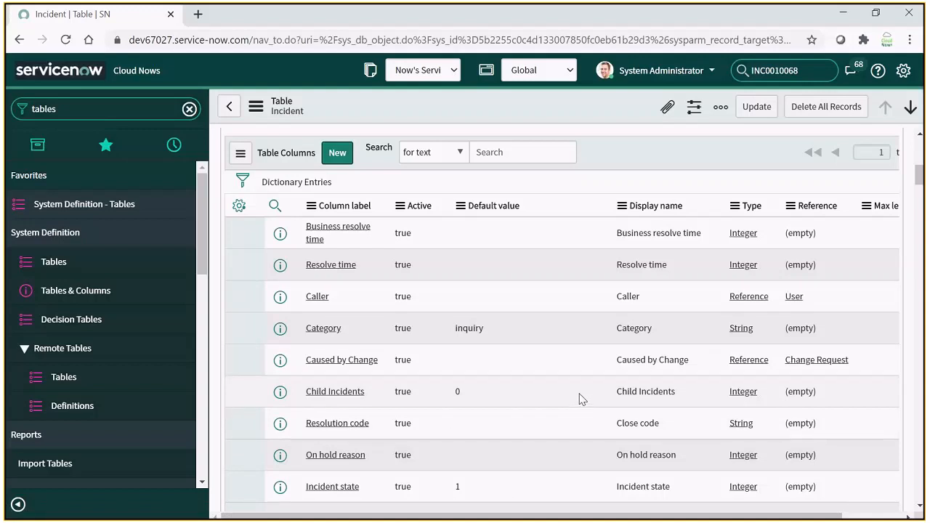
scroll(580, 398, "down", 1)
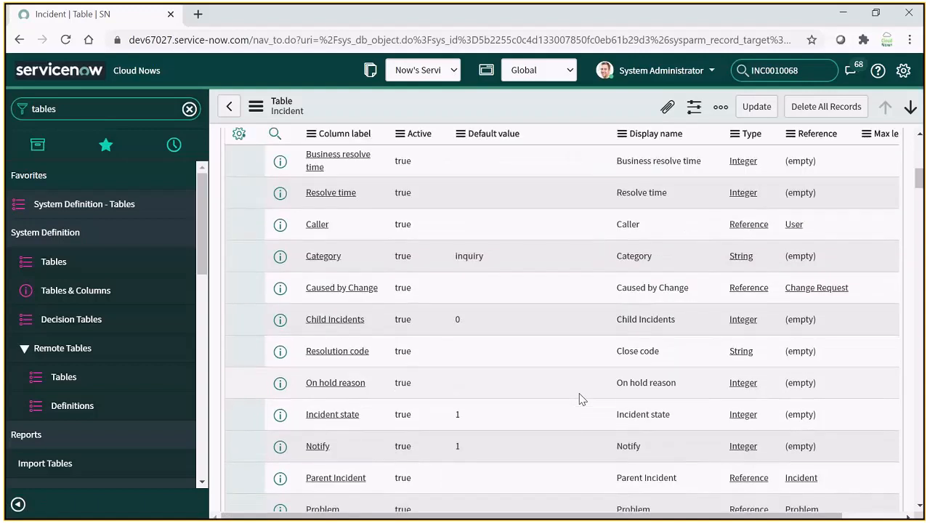
scroll(581, 399, "down", 2)
scroll(579, 399, "down", 2)
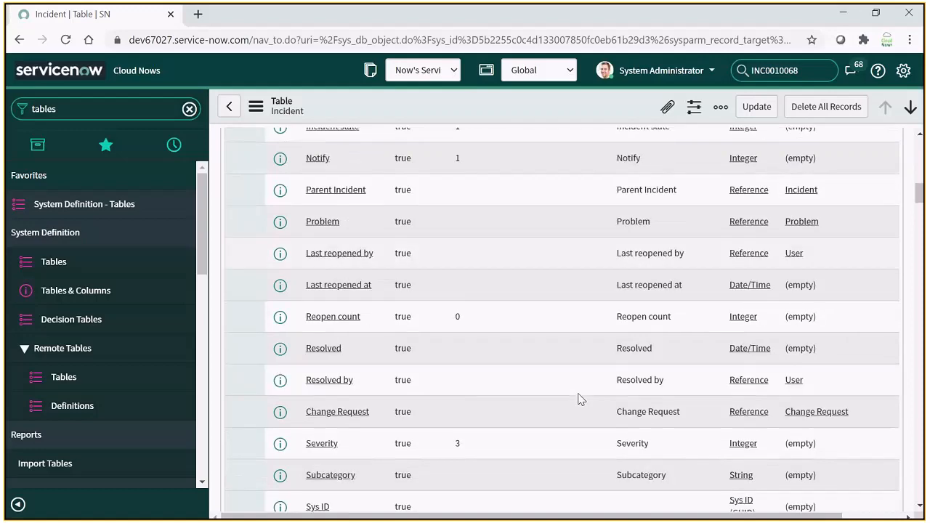
scroll(580, 398, "down", 10)
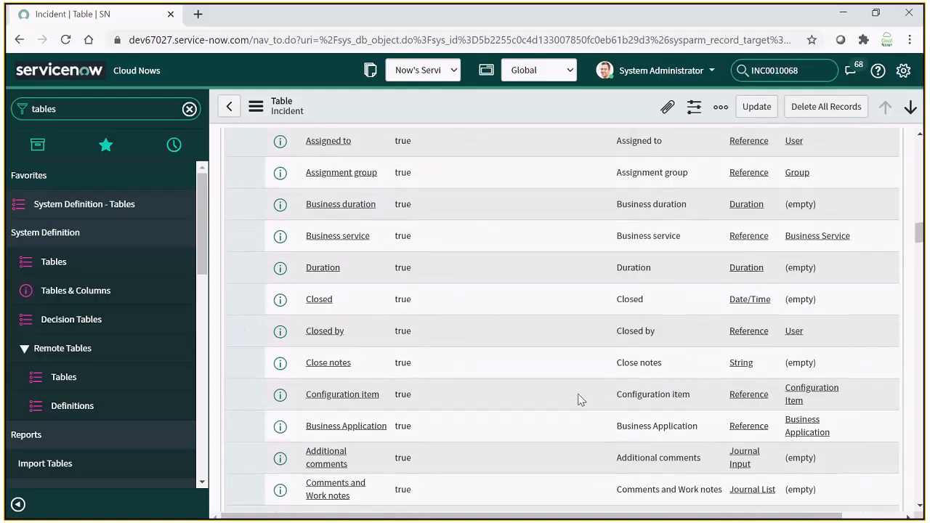
scroll(581, 398, "down", 2)
scroll(581, 398, "down", 20)
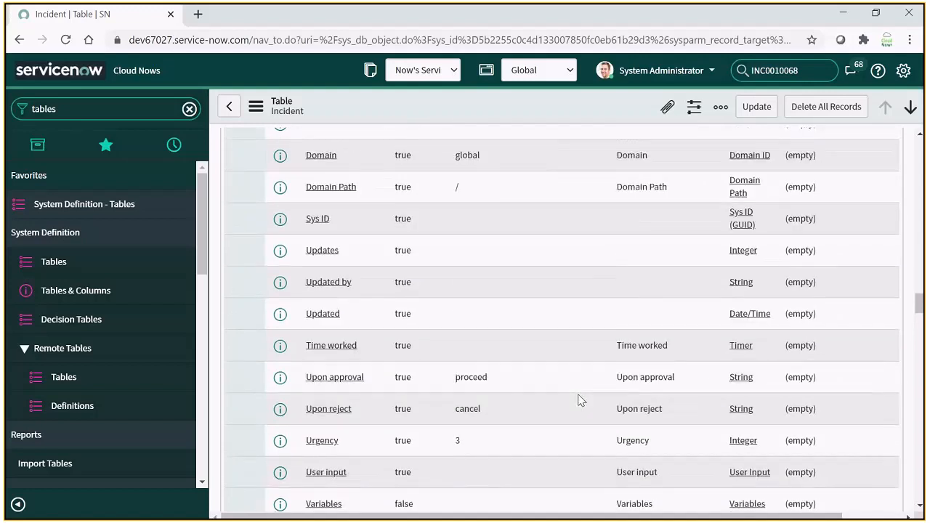
scroll(581, 398, "down", 5)
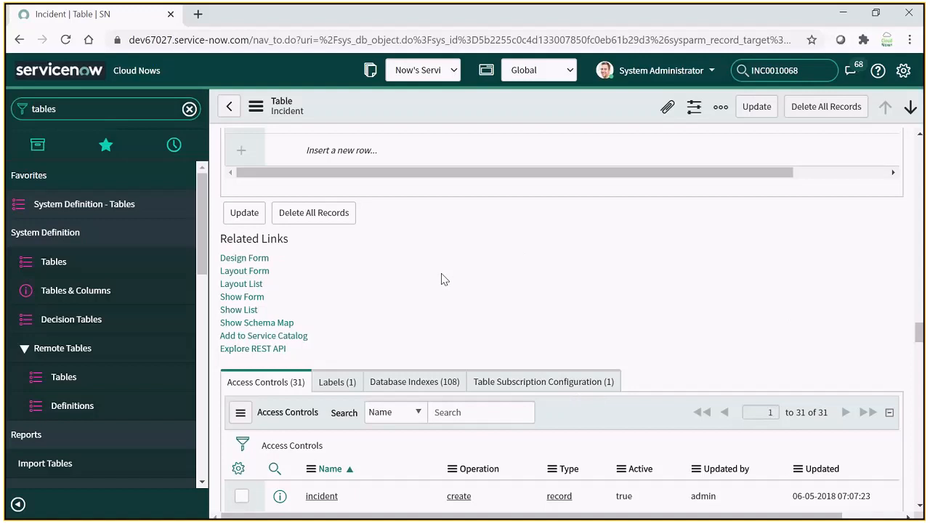
Show the list of Incident table records and open incident INC0006924 in a new browser tab.
left_click(245, 311)
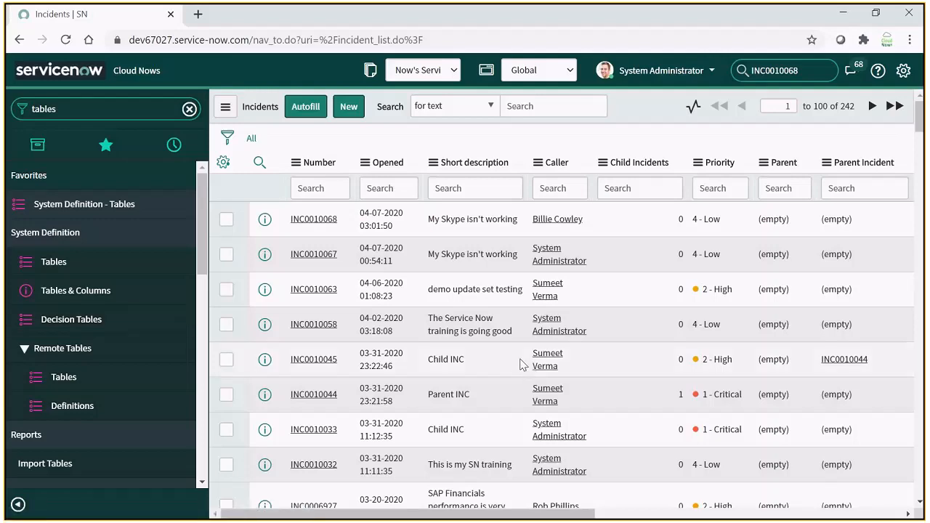
scroll(521, 365, "down", 10)
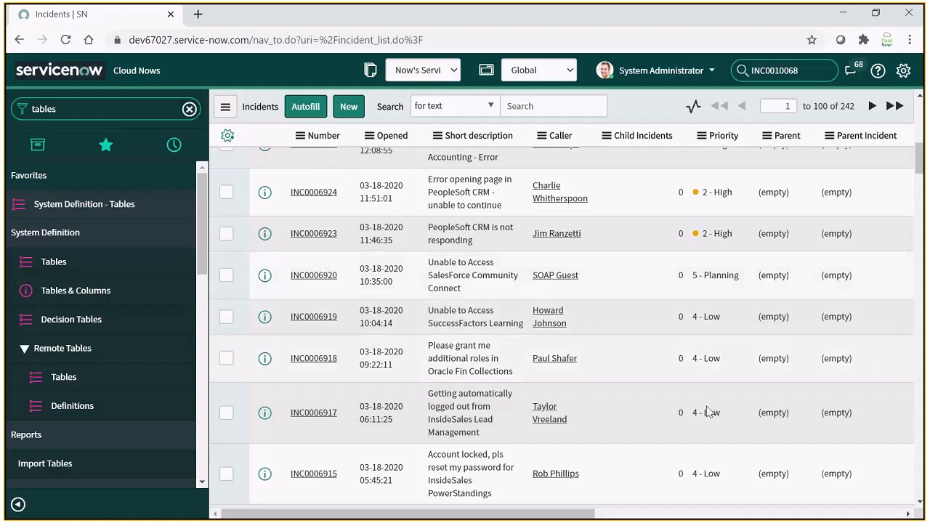
middle_click(318, 198)
key("ctrl+Tab")
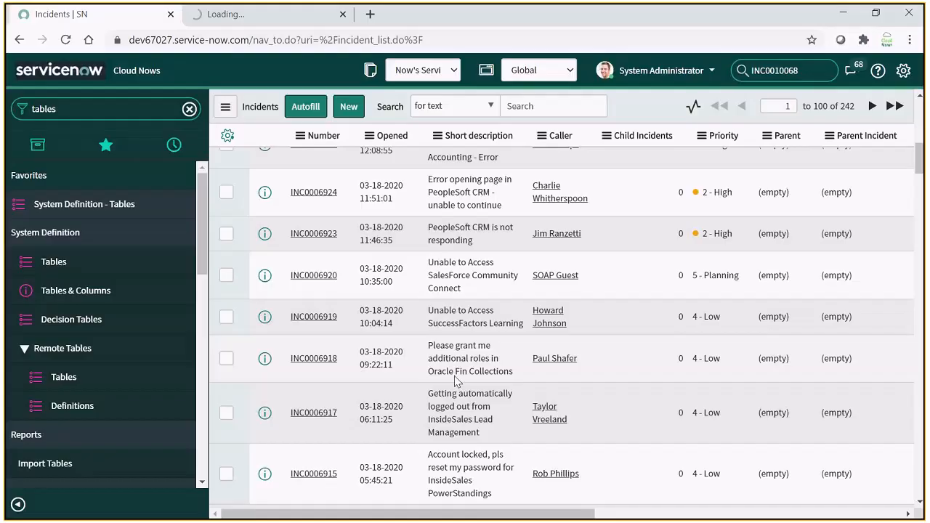
scroll(457, 380, "up", 3)
scroll(457, 395, "up", 5)
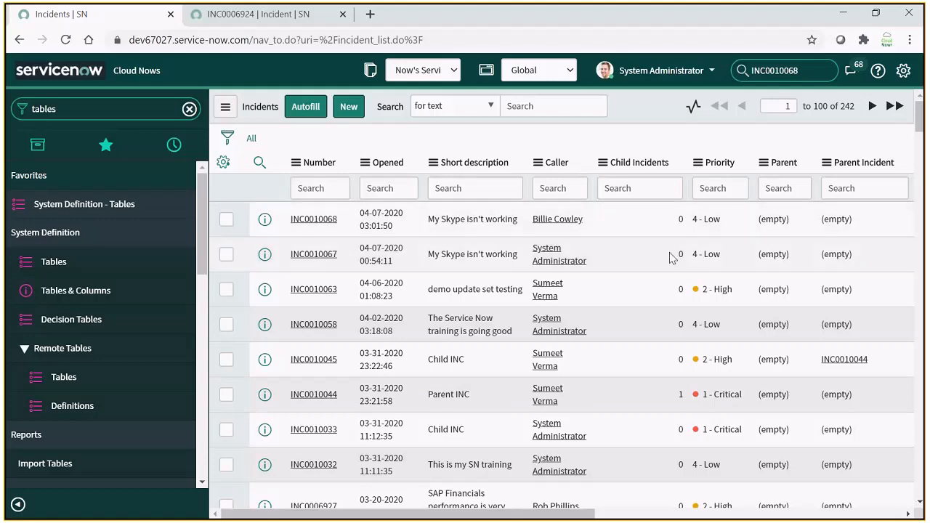
scroll(689, 363, "down", 4)
scroll(689, 366, "down", 1)
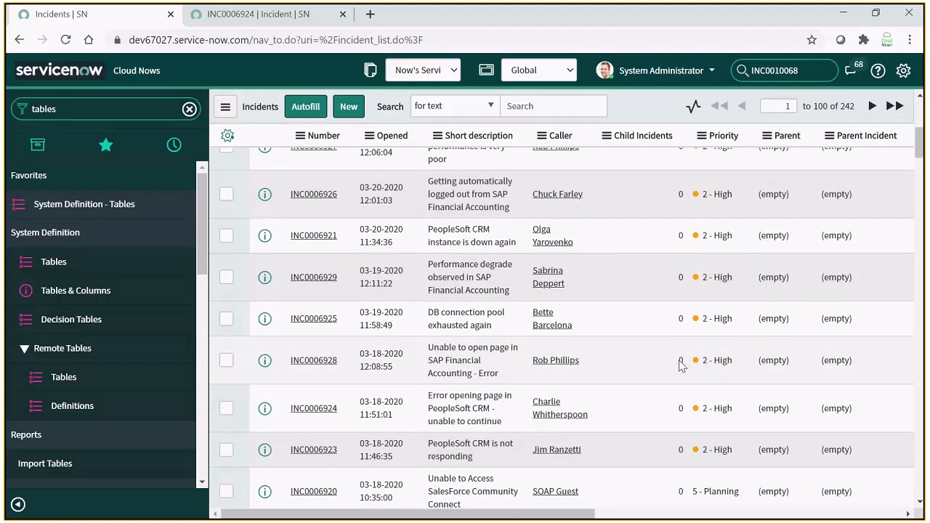
Switch to incident INC0006924 and open the Form Design configuration for the Incident form.
key("ctrl+Tab")
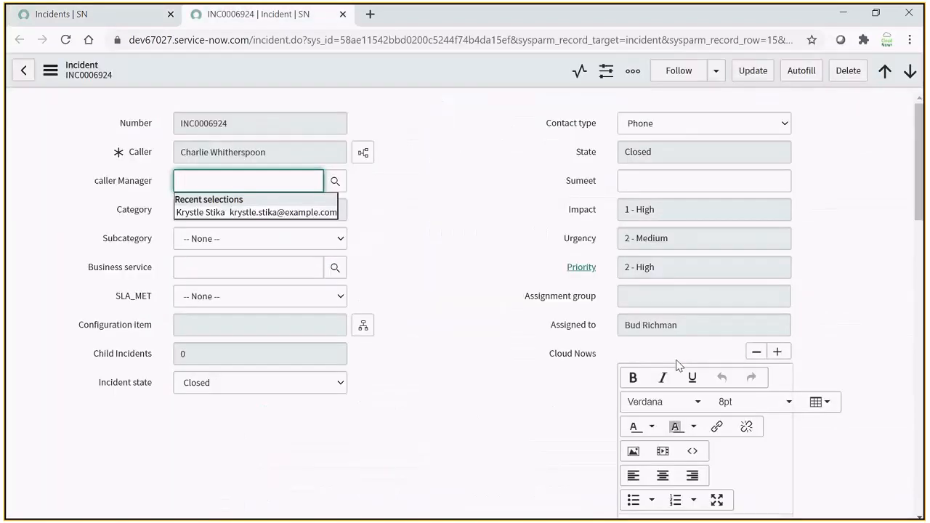
left_click(461, 373)
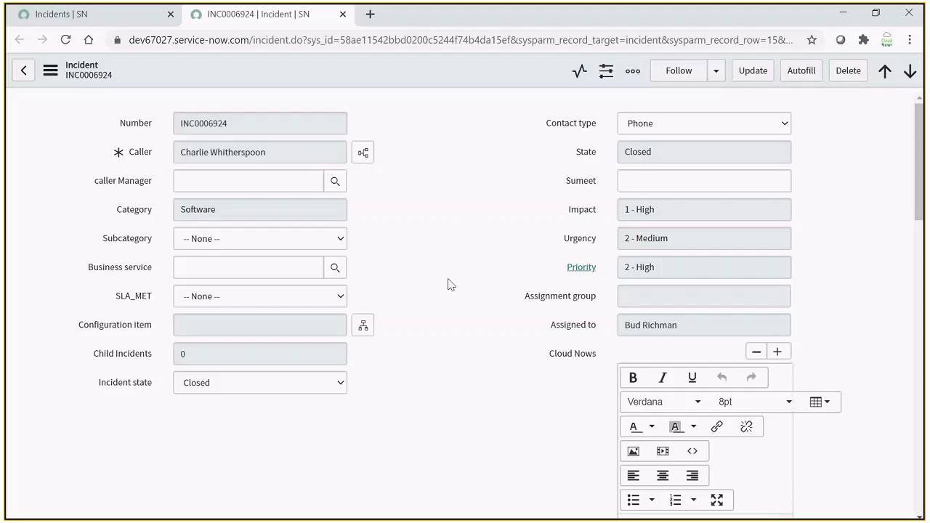
left_click(119, 16)
right_click(441, 69)
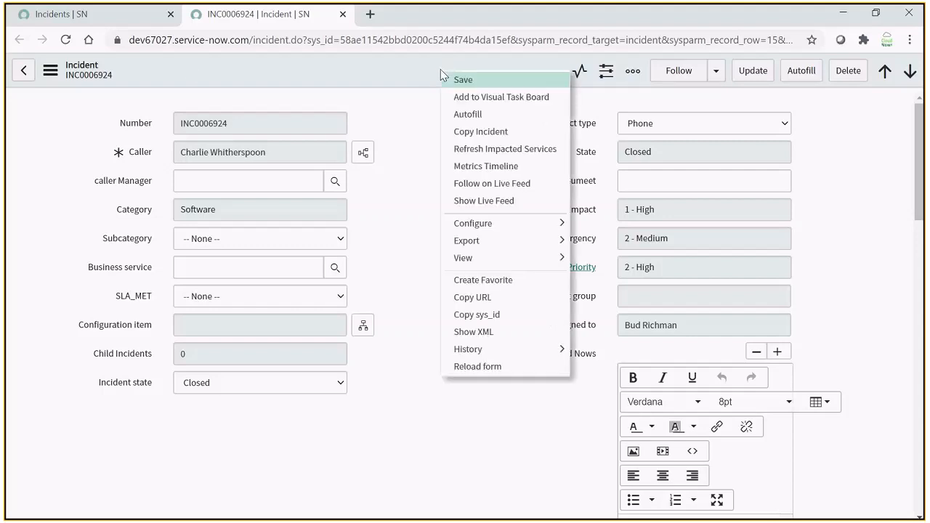
mouse_move(522, 228)
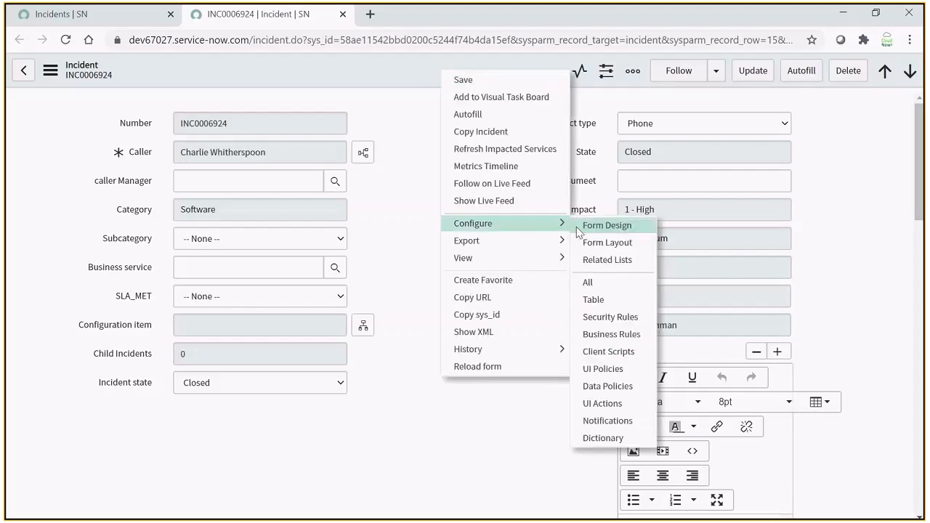
left_click(619, 231)
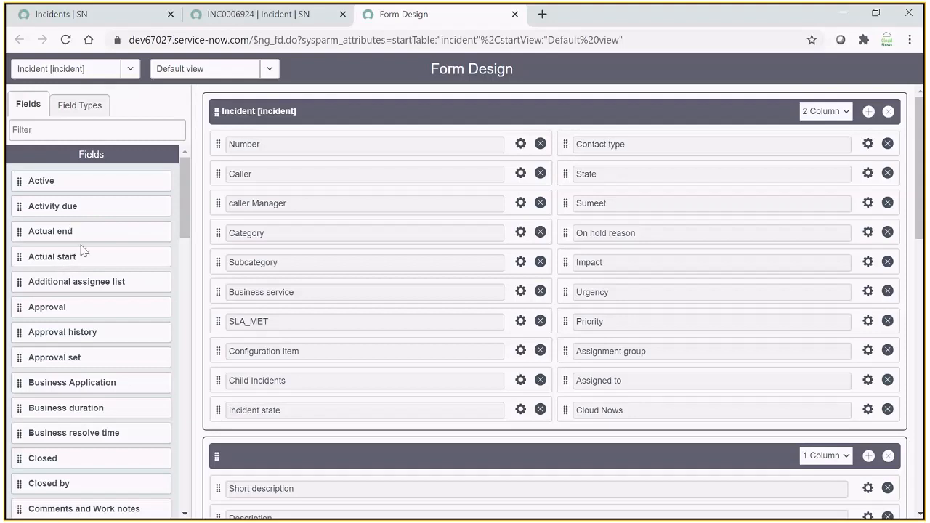
Add a new String type field between SLA_MET and Configuration item on the Incident form.
left_click(84, 113)
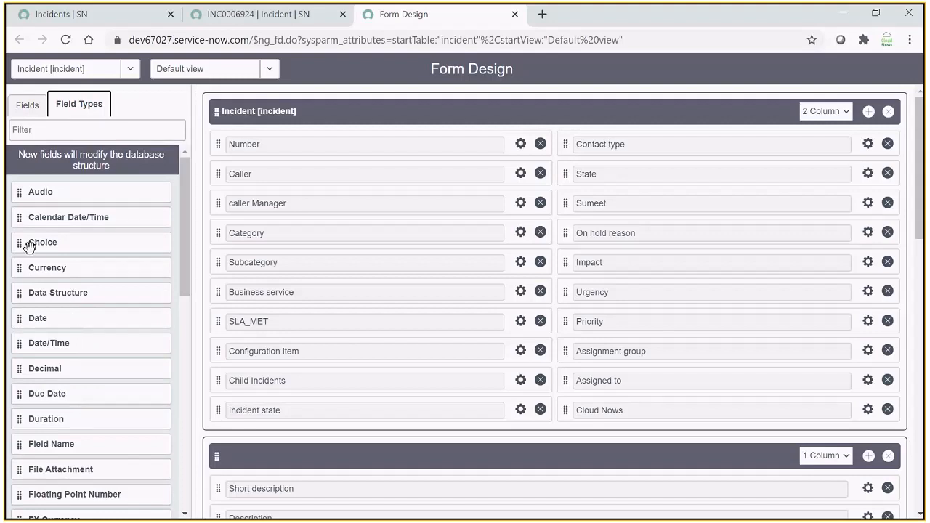
scroll(66, 291, "down", 4)
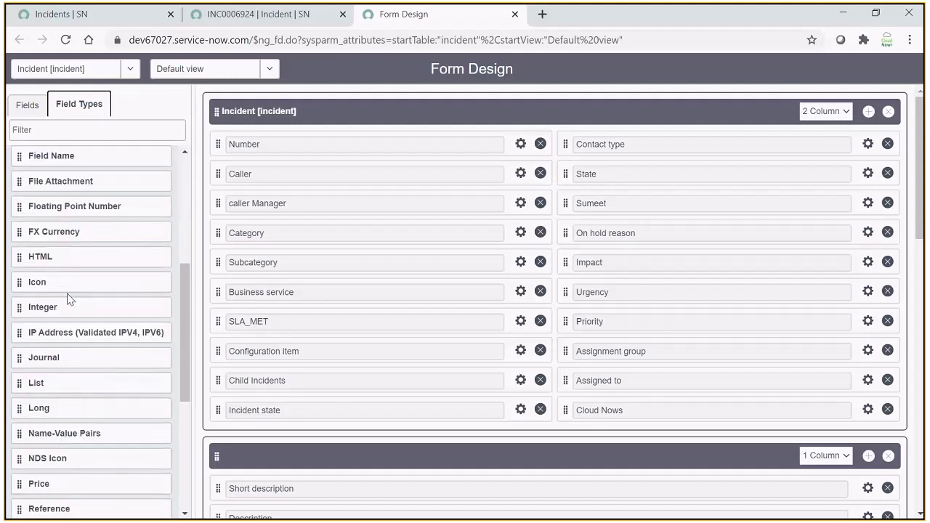
scroll(66, 294, "down", 2)
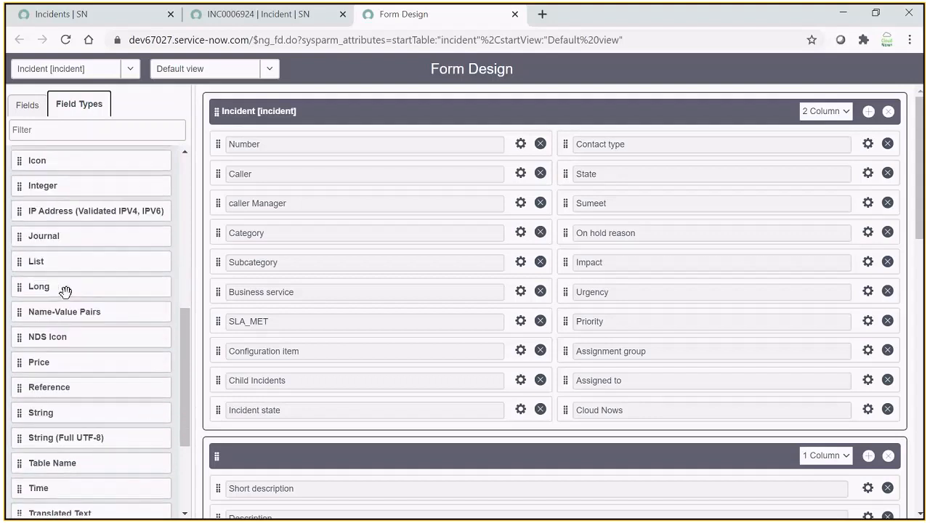
scroll(65, 292, "down", 3)
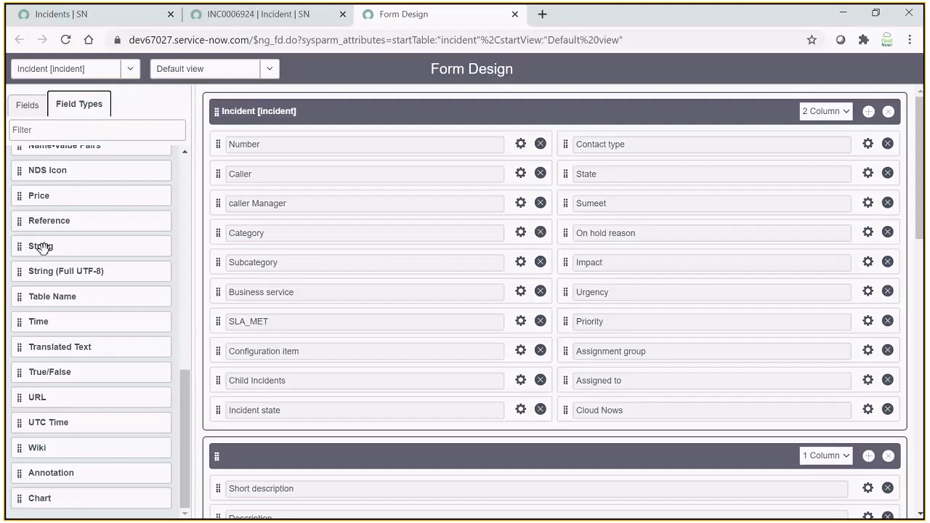
left_click_drag(43, 248, 271, 351)
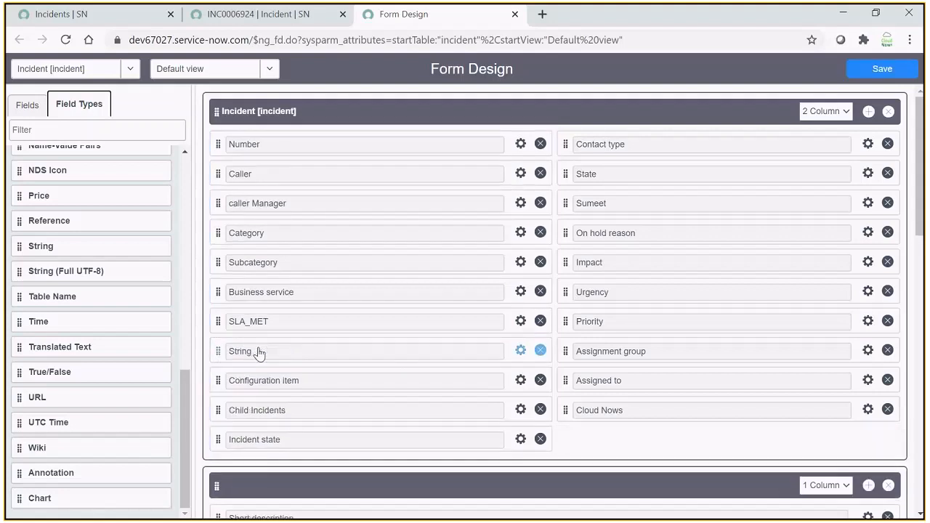
Set the new string field's label to "Cloud Nowss" and save the form design.
left_click(521, 352)
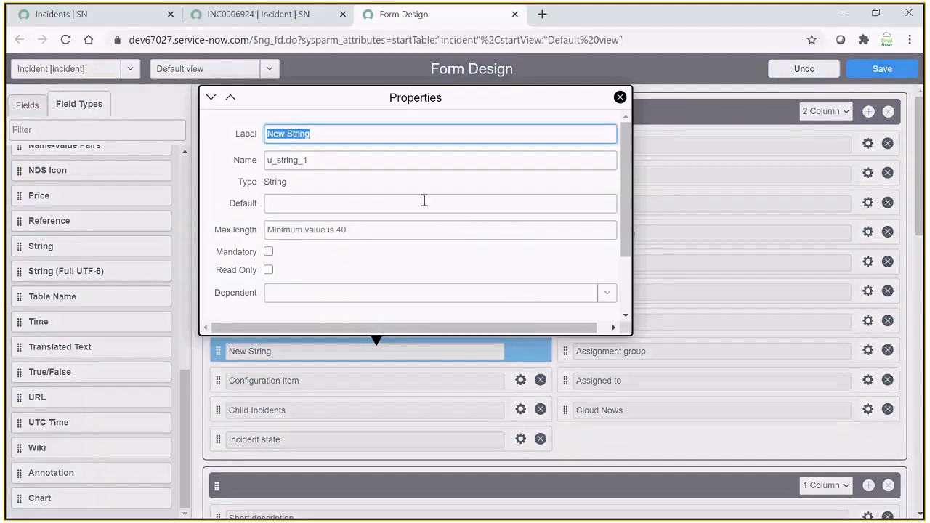
type("Clo")
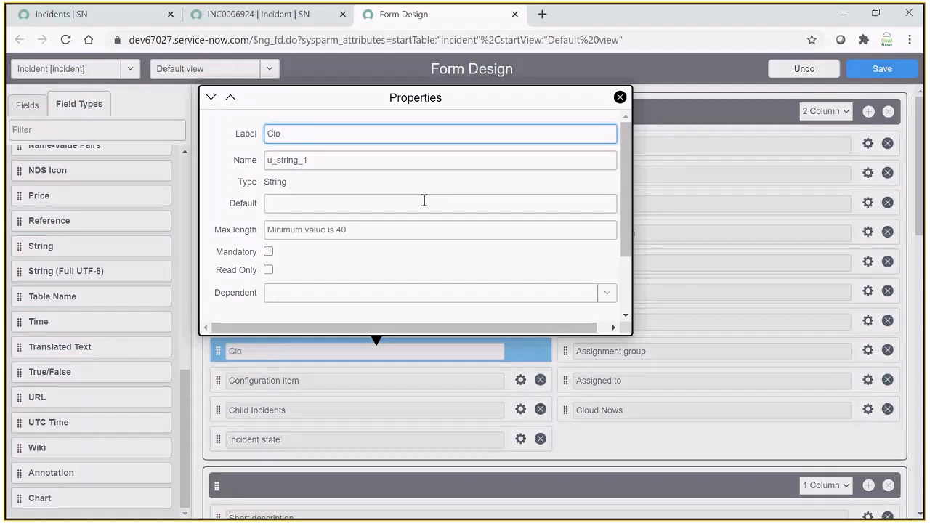
type("ud Nowss")
scroll(409, 255, "down", 2)
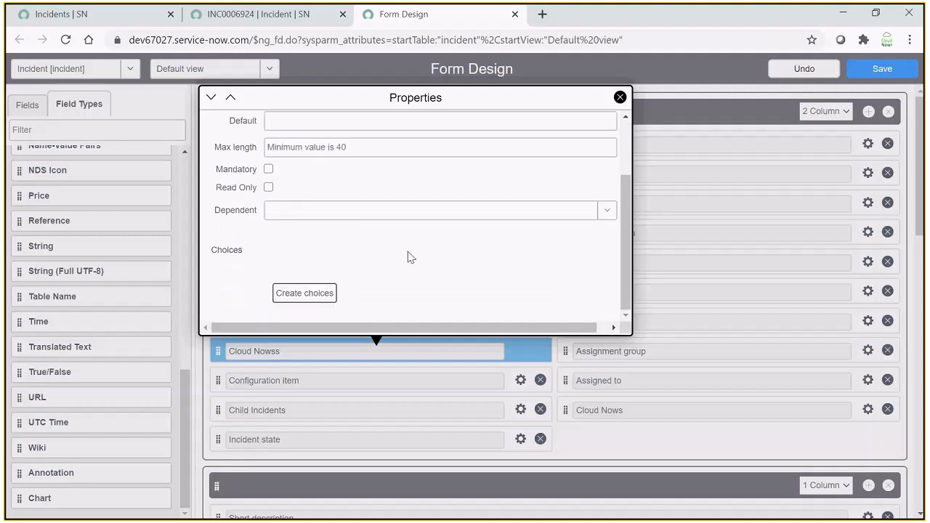
scroll(508, 283, "up", 2)
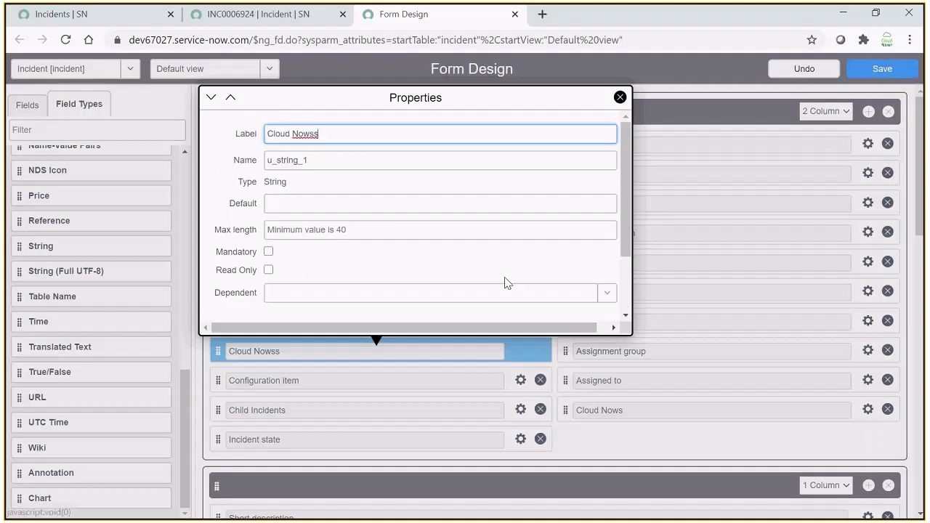
left_click(620, 98)
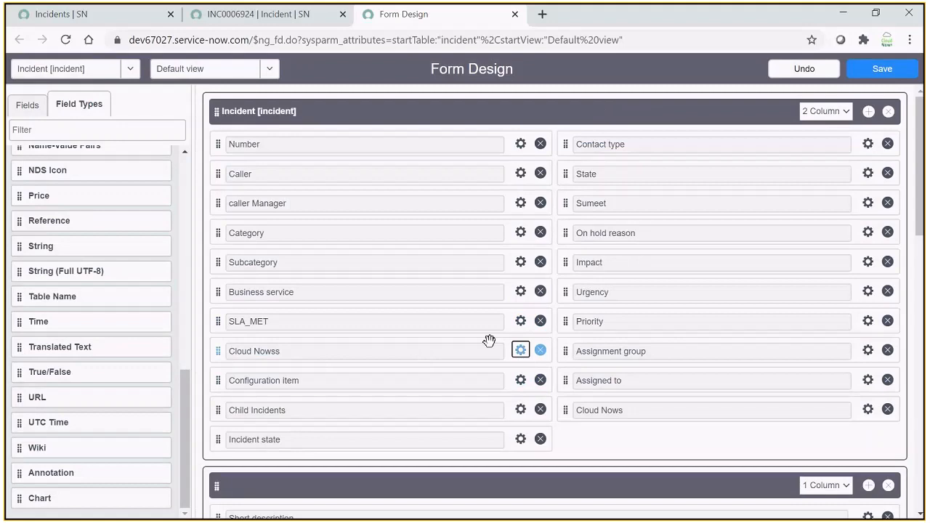
left_click(889, 75)
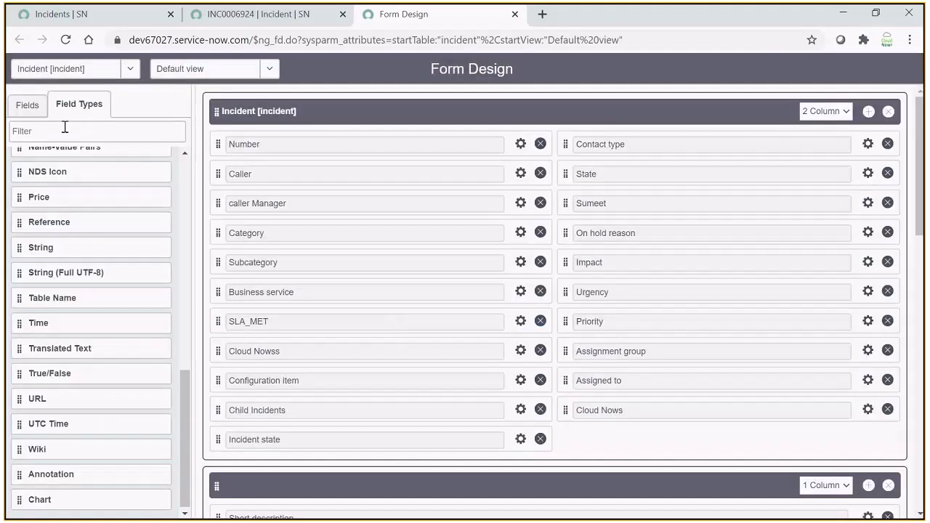
Reload the INC0006924 incident form and enter "daijabjb" in the Cloud Nowss field.
left_click(257, 13)
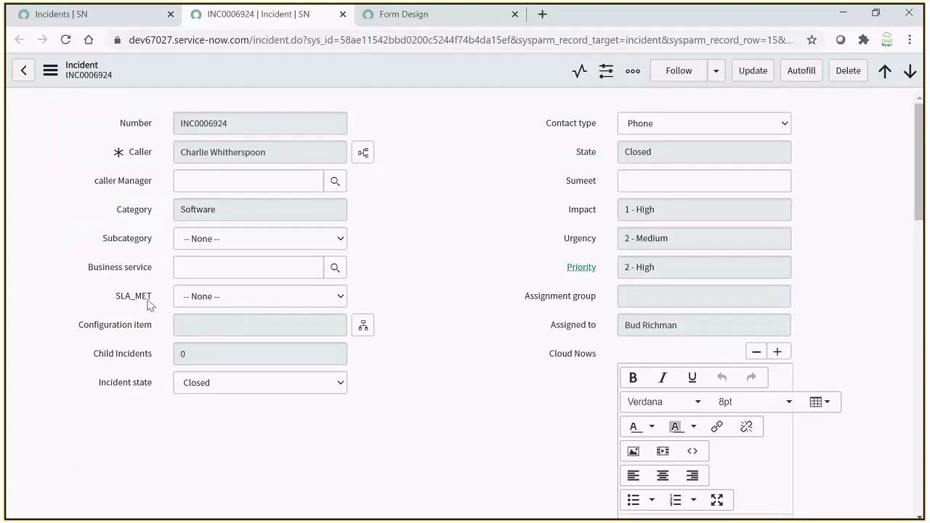
right_click(463, 196)
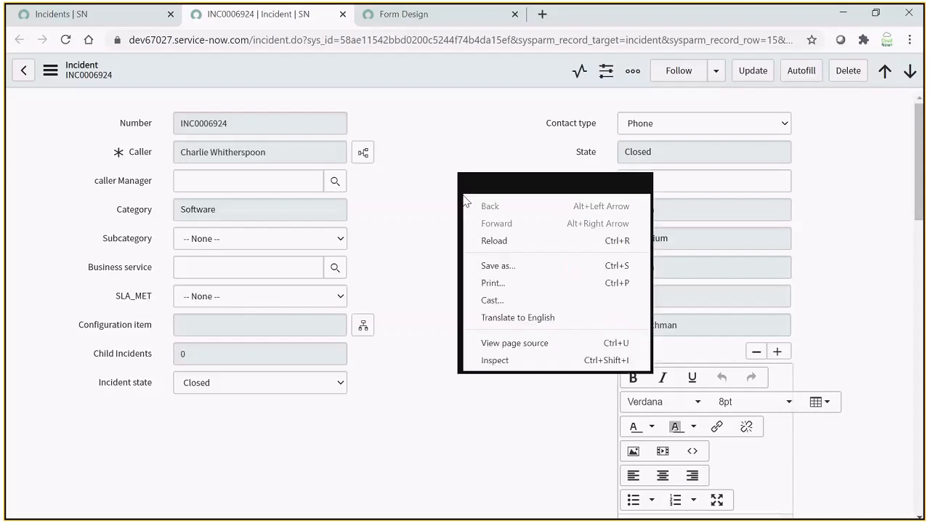
left_click(469, 241)
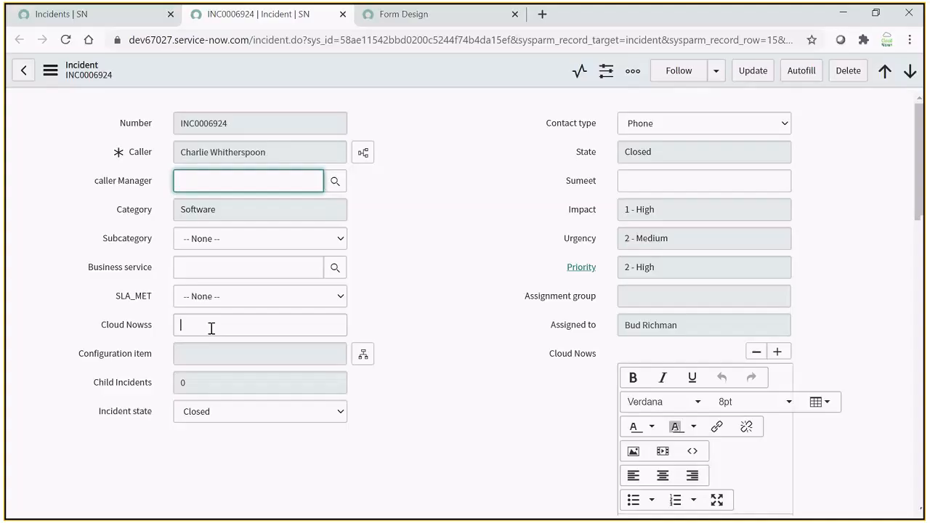
left_click(211, 327)
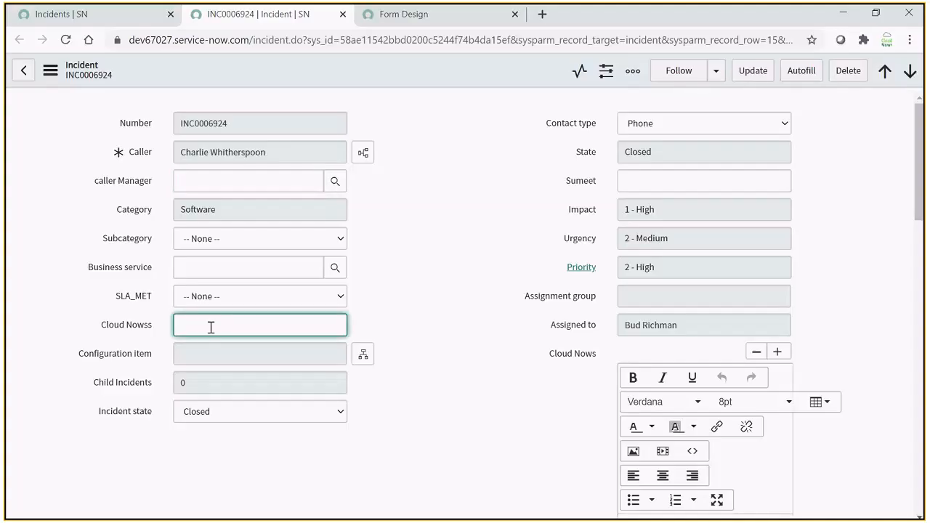
type("daijabjb")
Find "plugin" in the navigator of the Incidents page, open System Definition Plugins and dismiss the redirect notice.
left_click(100, 15)
left_click(100, 114)
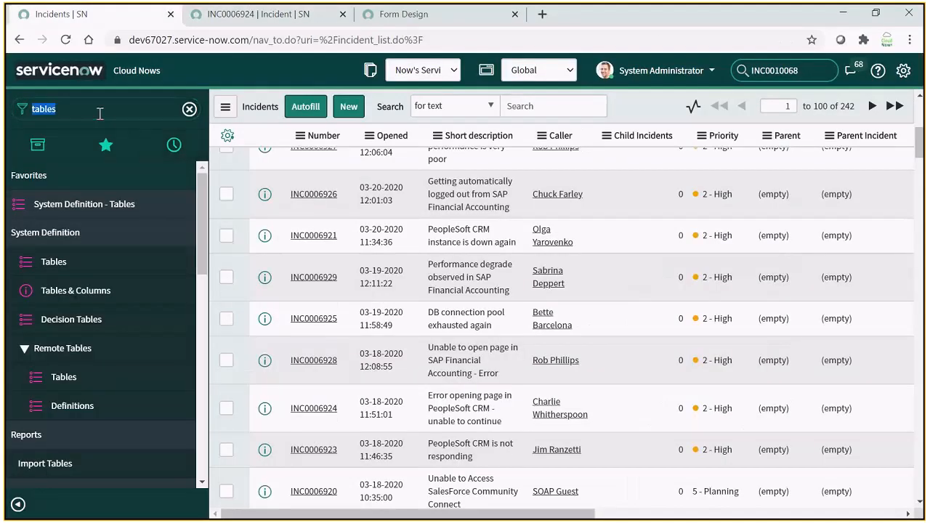
type("plugin")
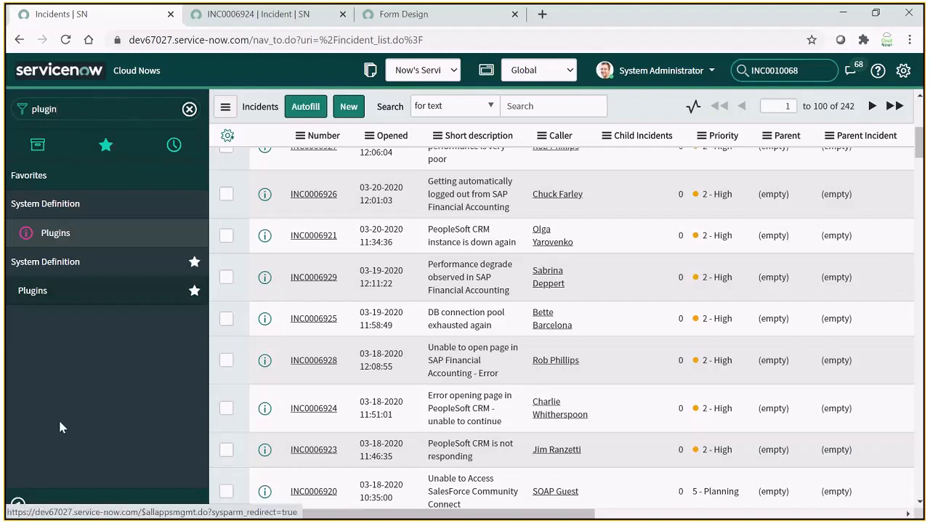
left_click(50, 241)
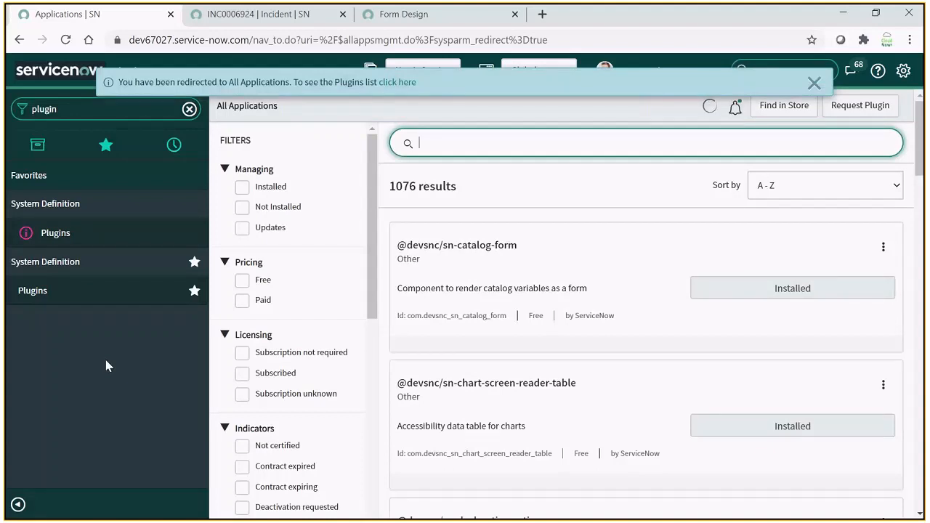
left_click(814, 82)
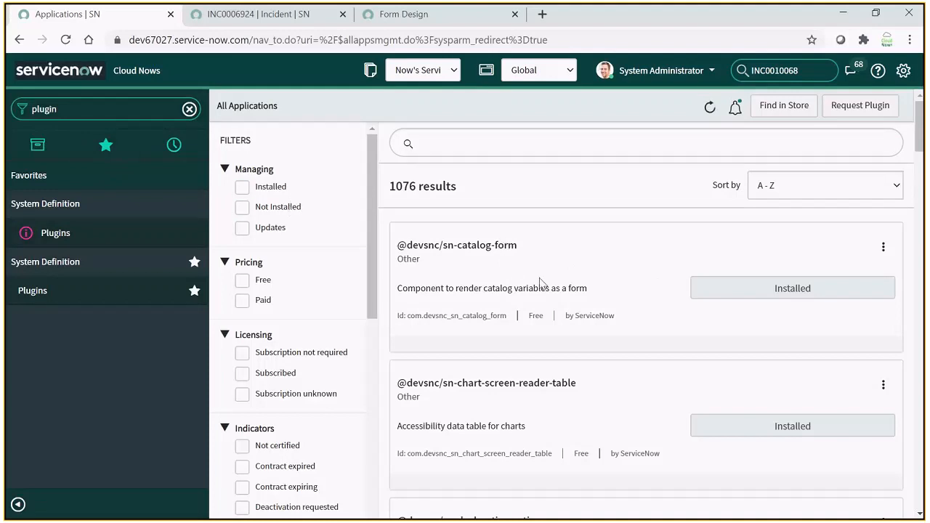
Filter the applications list by the IT Service Management product family and the Not Installed status.
scroll(540, 283, "down", 10)
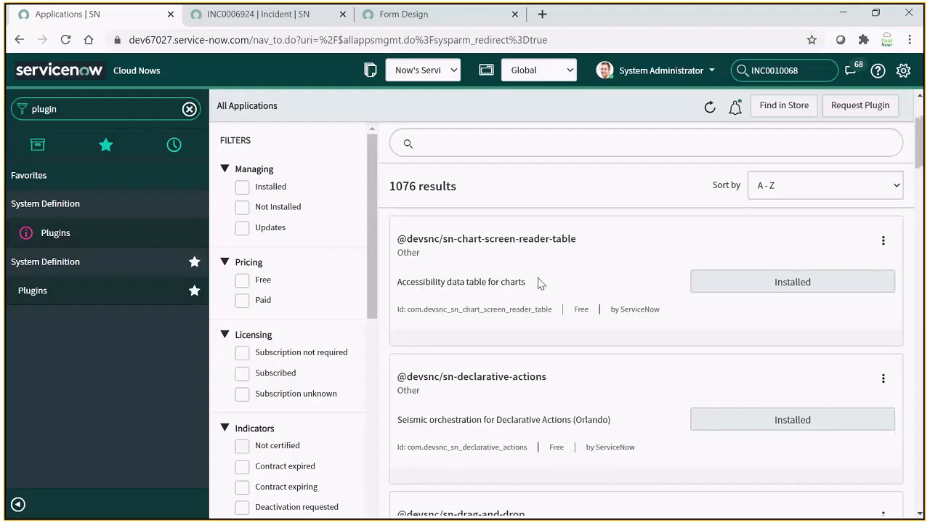
scroll(538, 283, "down", 4)
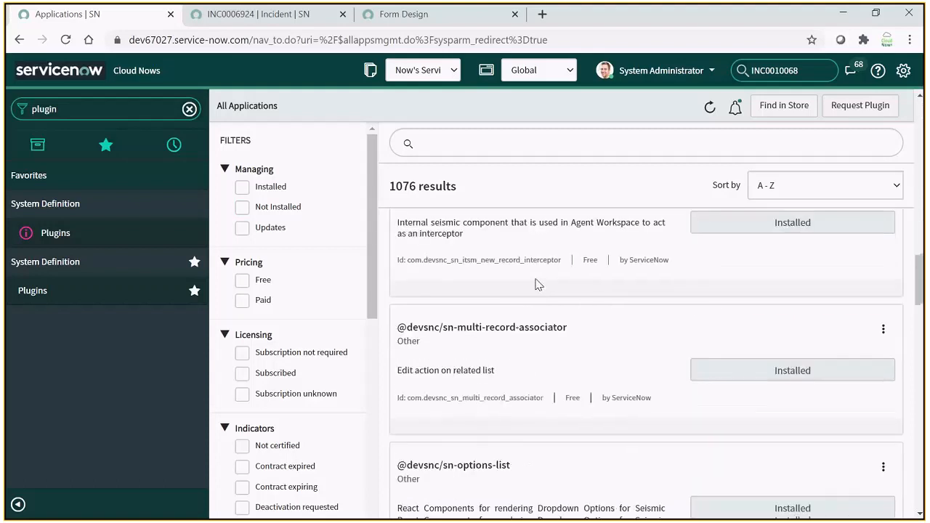
scroll(538, 284, "down", 5)
scroll(534, 286, "down", 4)
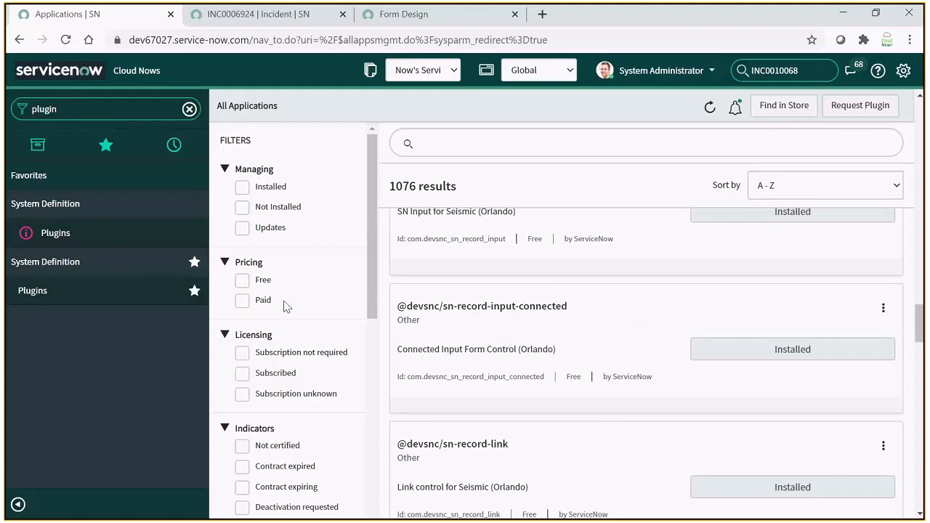
scroll(287, 306, "down", 4)
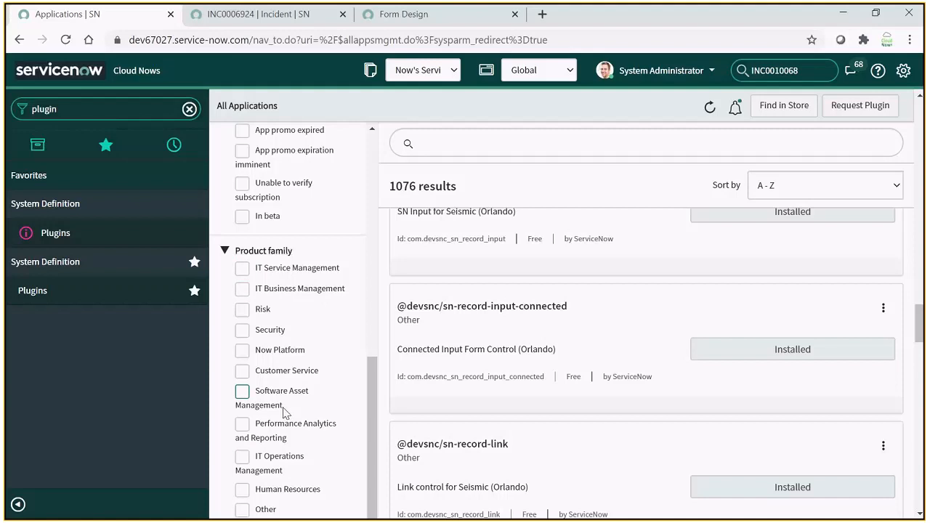
scroll(284, 412, "up", 5)
scroll(279, 408, "down", 5)
left_click(279, 273)
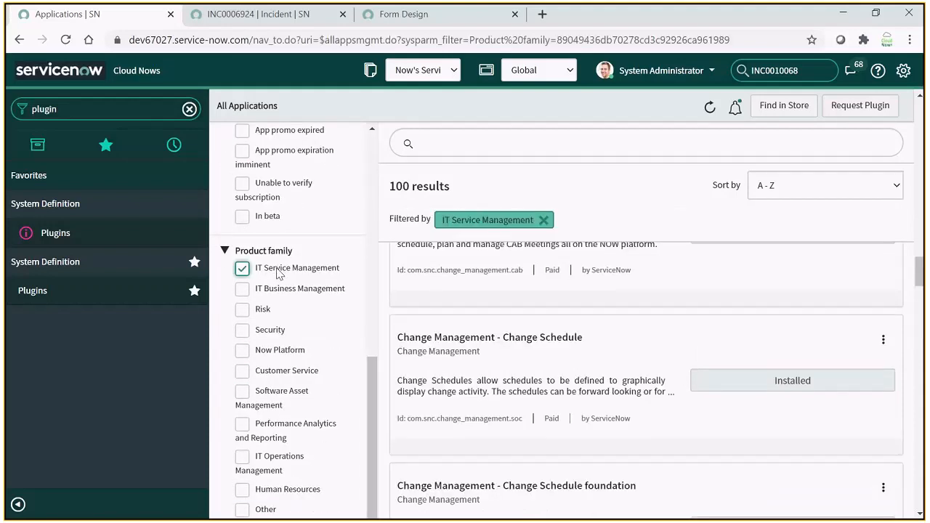
scroll(276, 271, "up", 5)
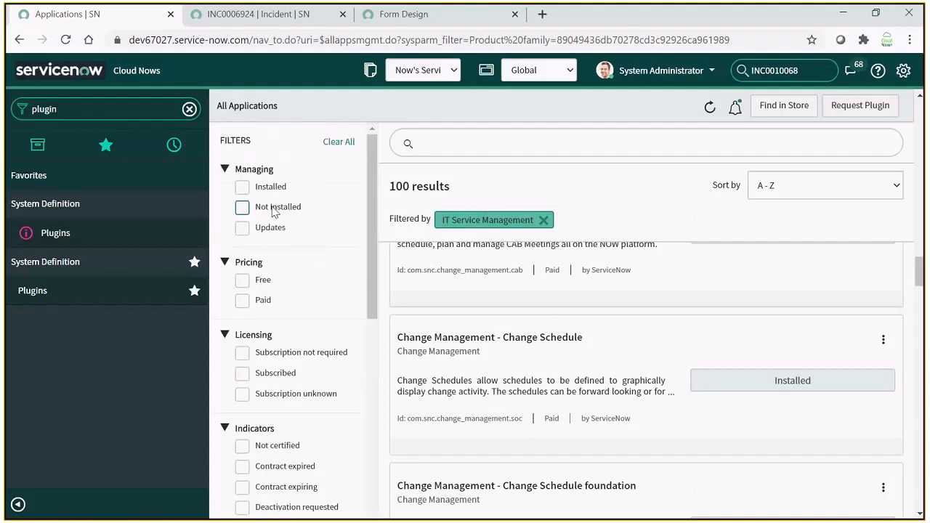
left_click(274, 209)
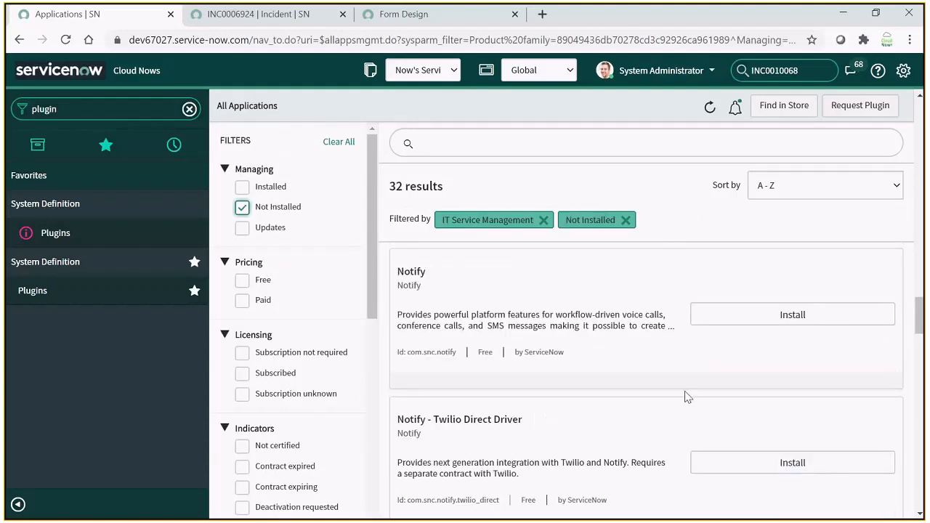
Examine the IT Service Management plugins available to install, including their descriptions and pricing.
scroll(685, 394, "down", 1)
scroll(685, 395, "up", 1)
scroll(529, 378, "down", 6)
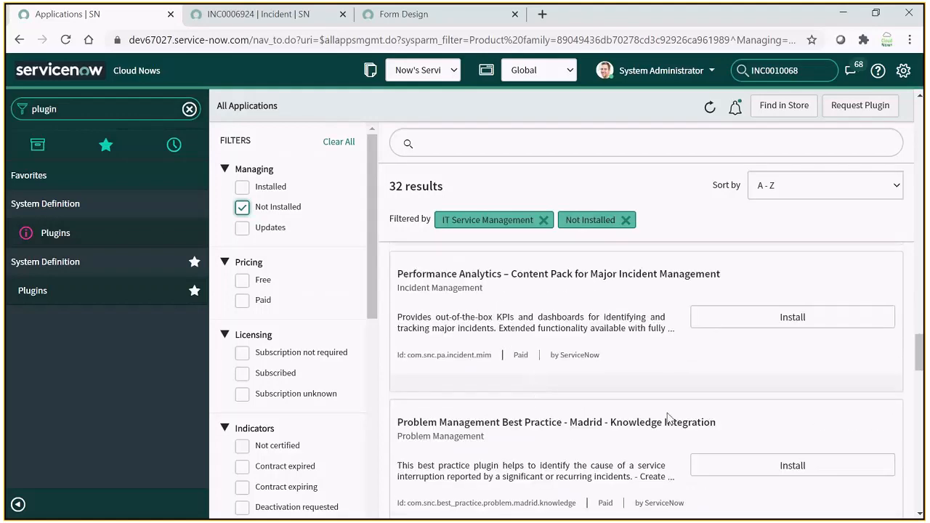
scroll(667, 419, "up", 5)
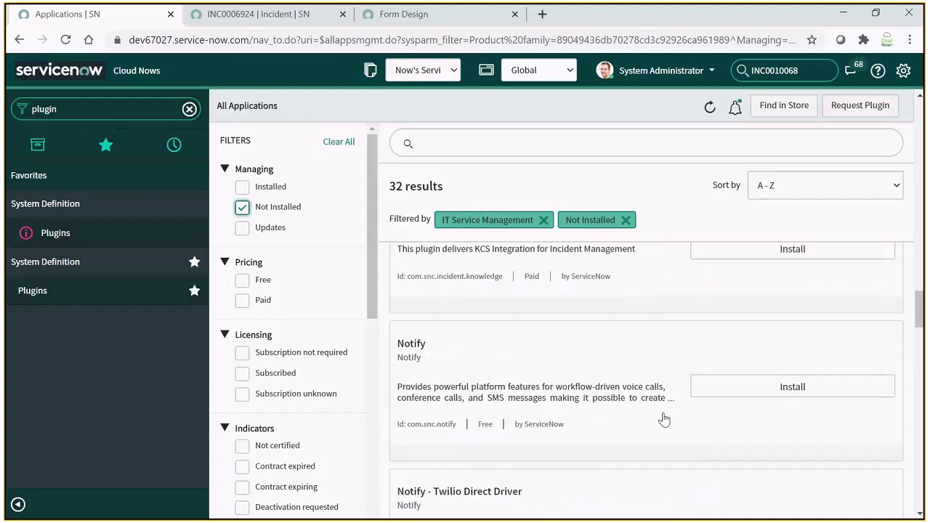
scroll(665, 420, "up", 1)
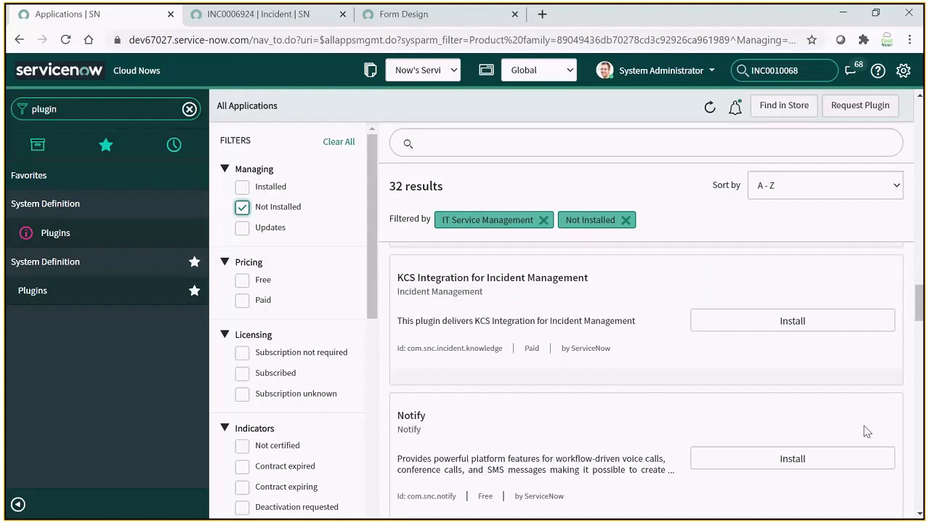
Search the navigator for "notify" and clear the search text.
left_click(121, 108)
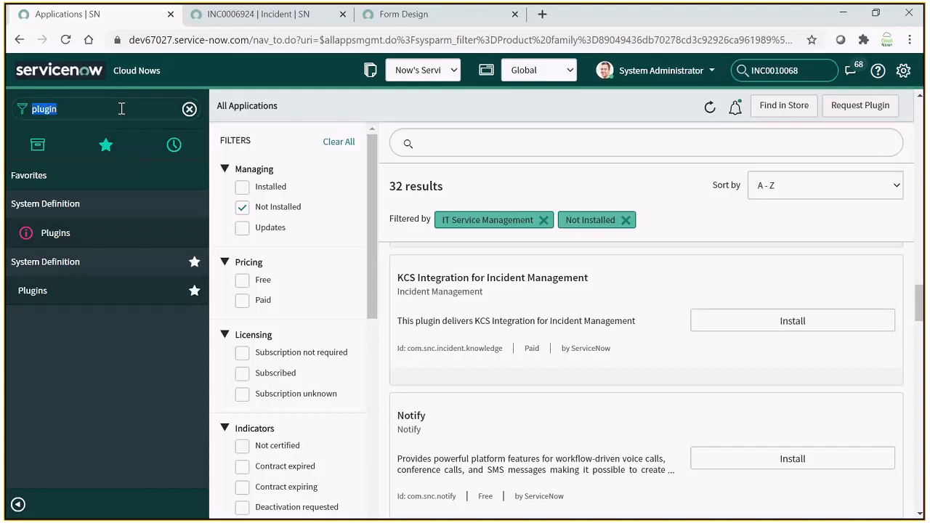
type("notif")
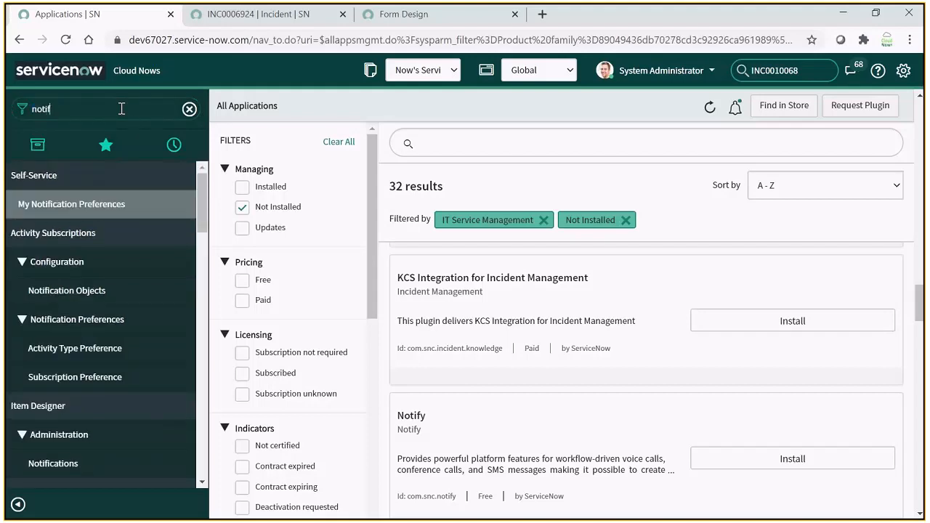
type("y")
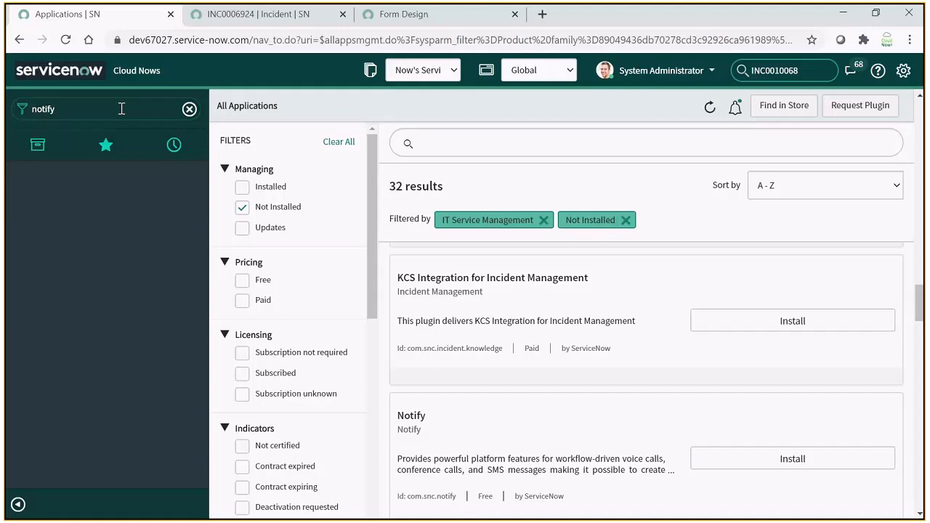
key("BackSpace")
key("BackSpace")
key("BackSpace")
key("BackSpace")
key("BackSpace")
key("BackSpace")
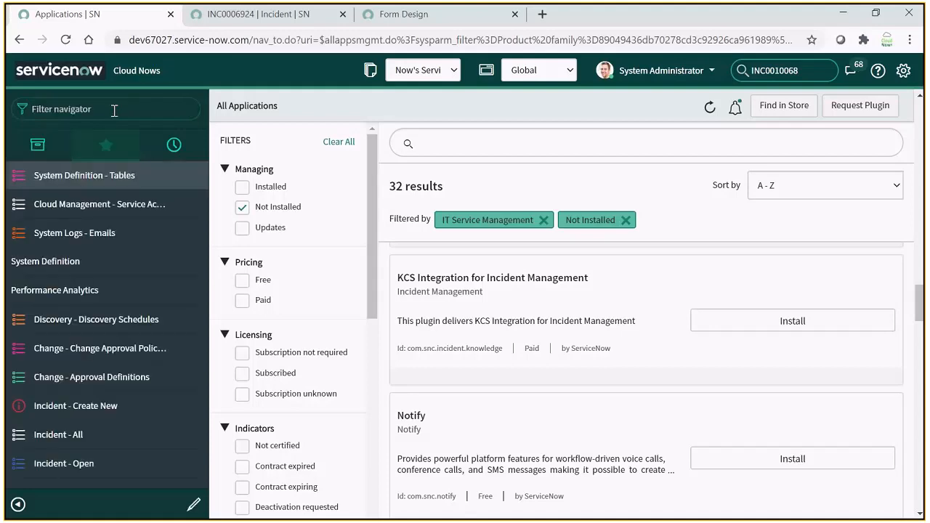
Install the Notify plugin from the applications list with demo data loaded and activate it.
left_click(788, 460)
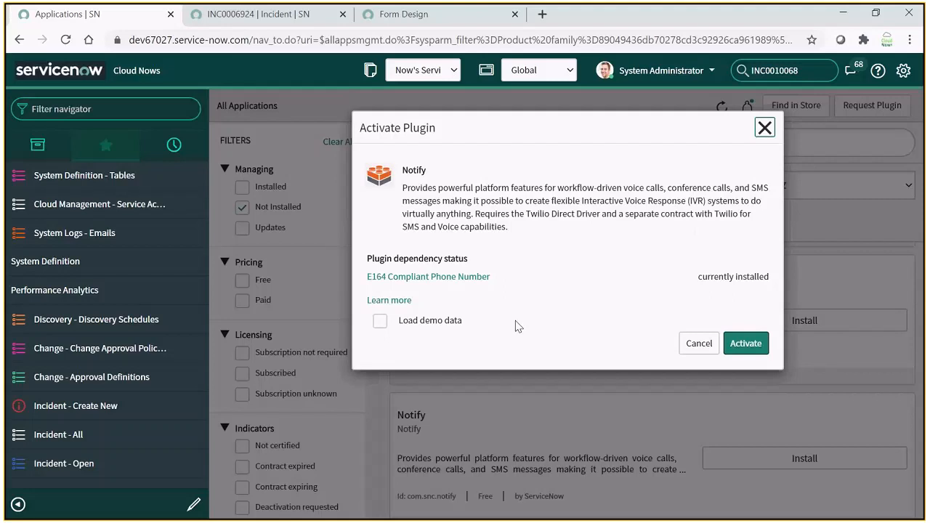
left_click(380, 321)
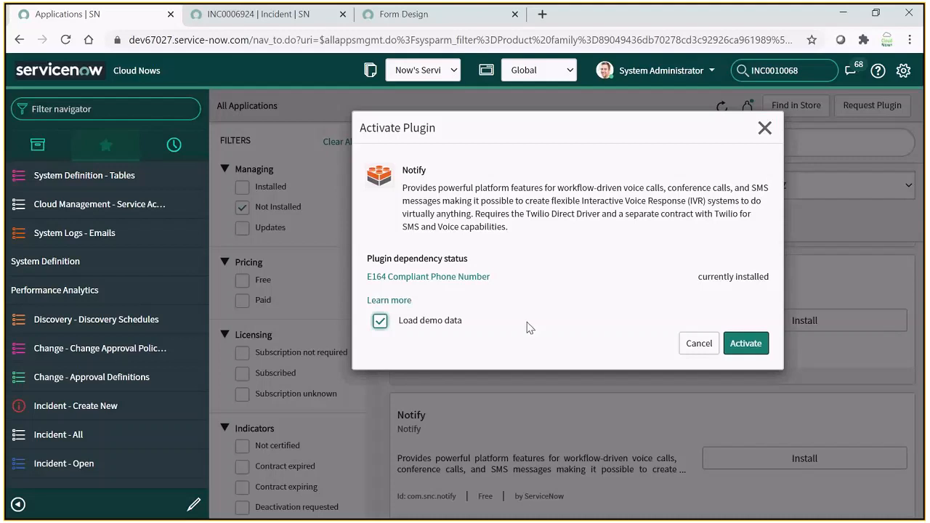
left_click(753, 352)
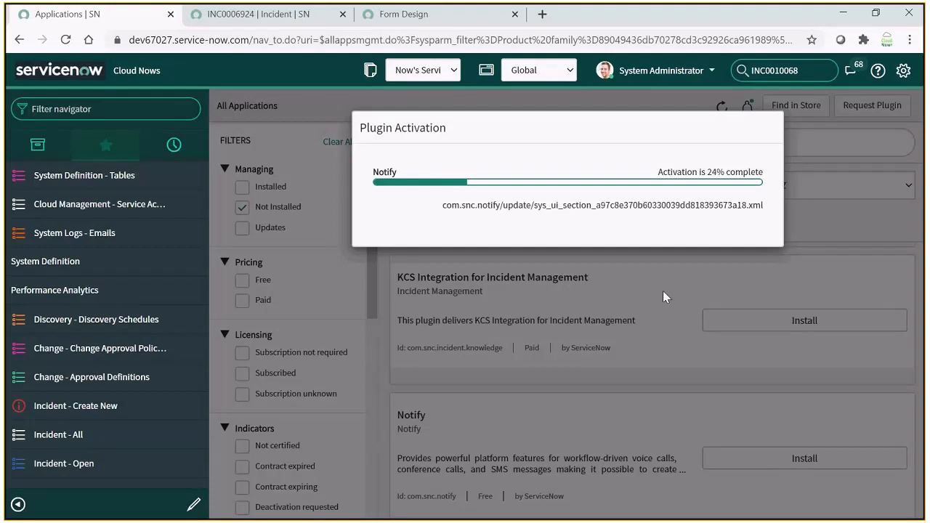
Duplicate the Applications browser tab, find "ui16" in the navigator and open Basic Configuration UI16.
right_click(58, 15)
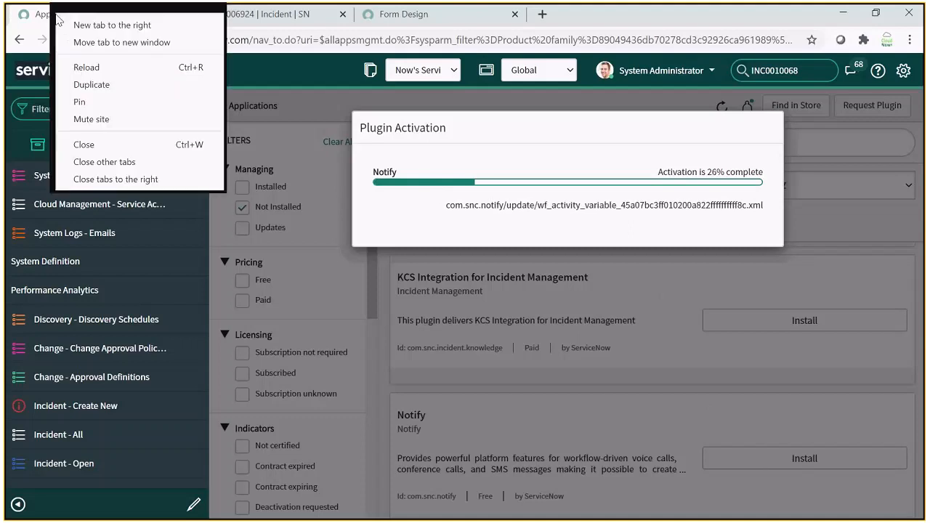
left_click(68, 85)
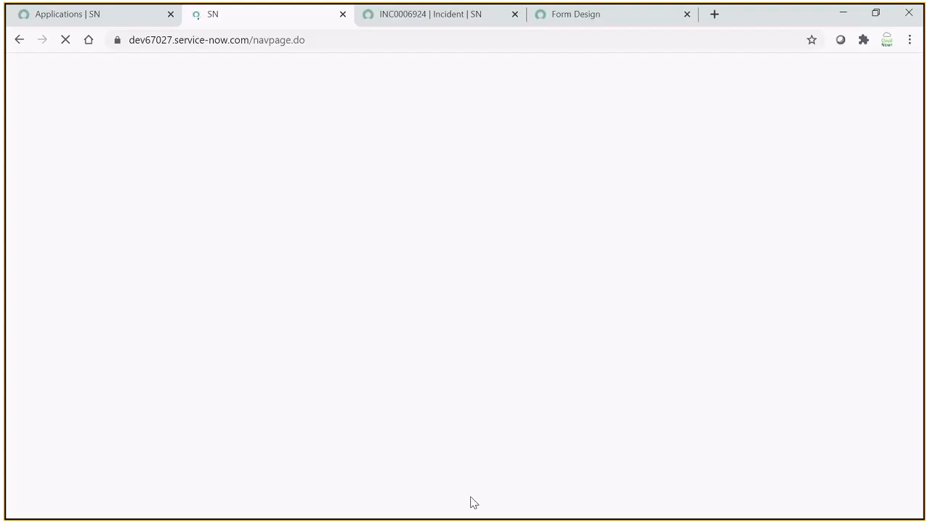
left_click(112, 113)
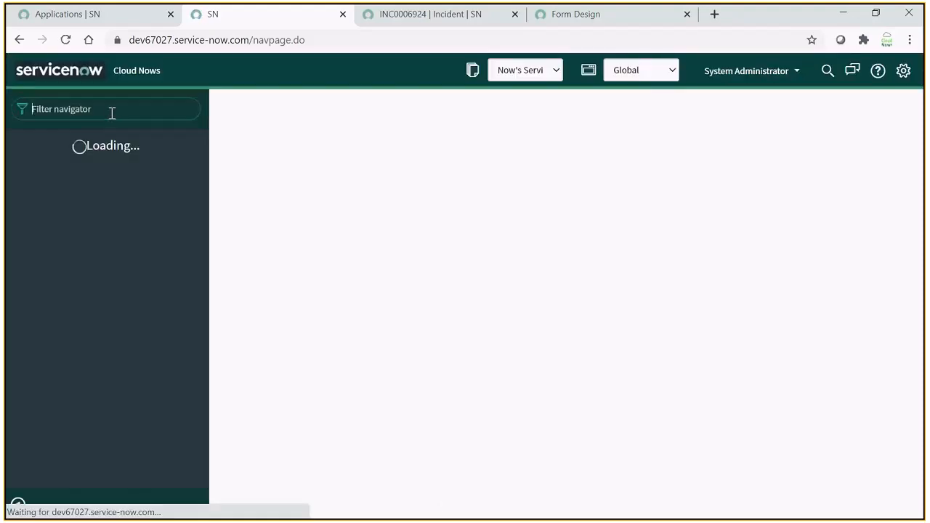
type("ui")
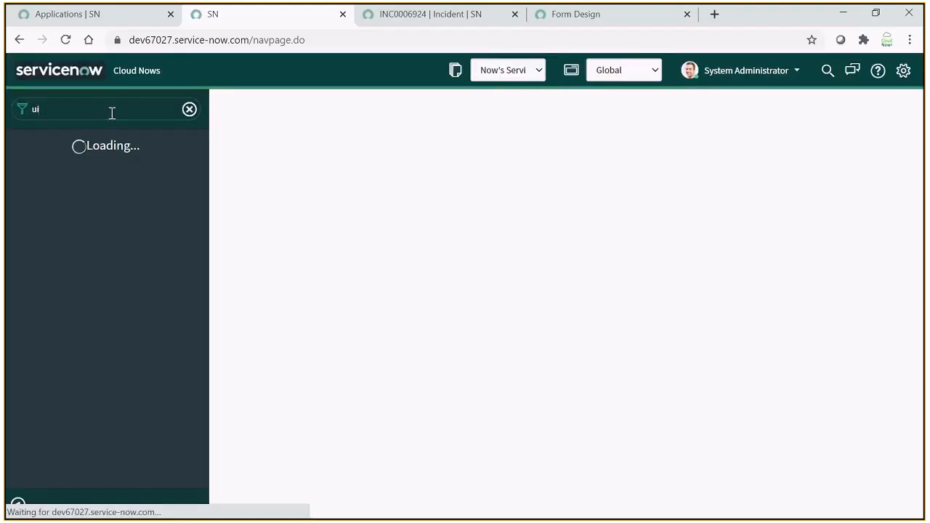
type("16")
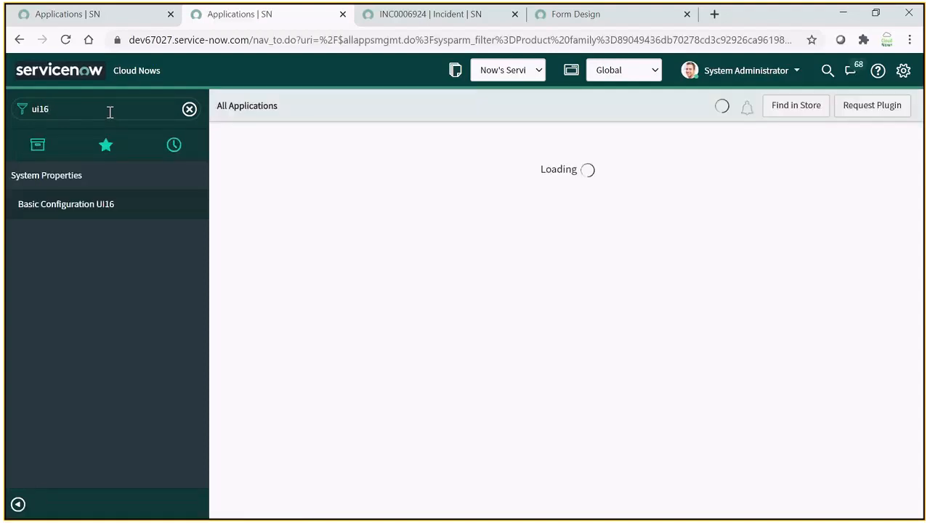
left_click(80, 207)
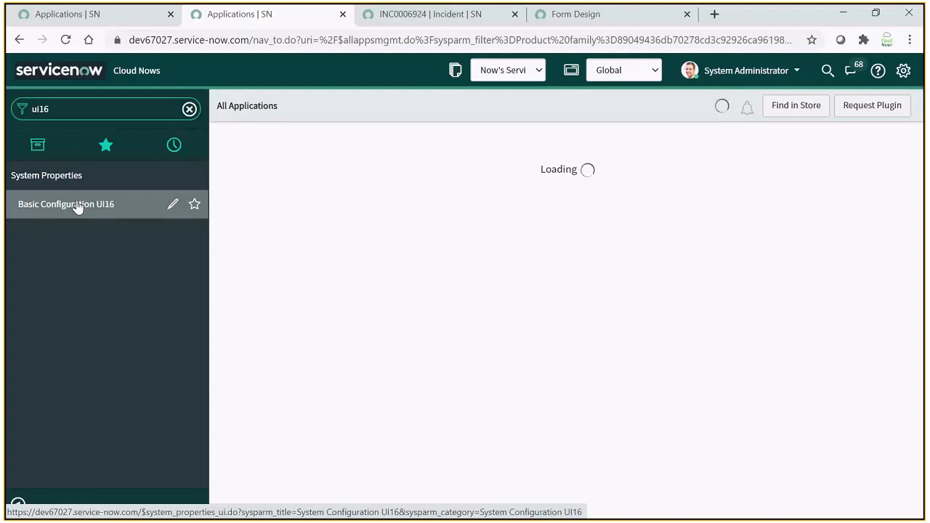
left_click(78, 207)
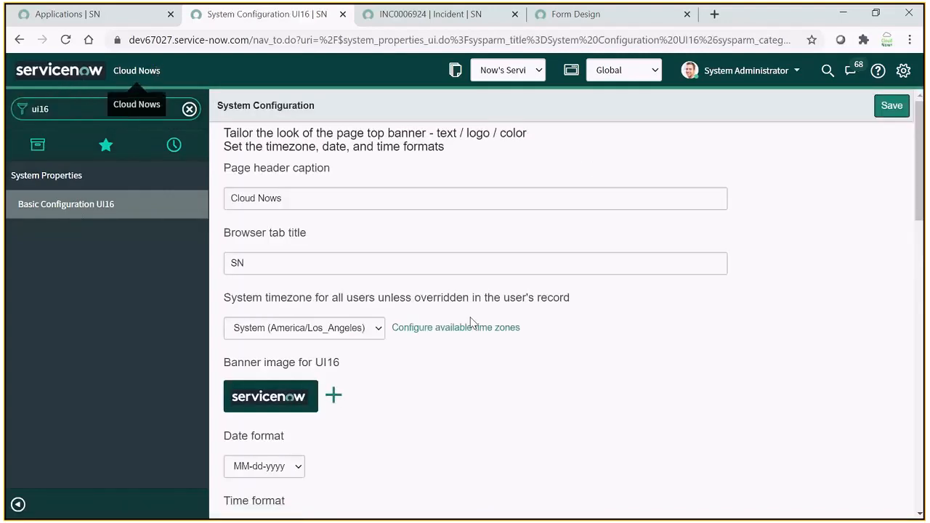
Look over the System Configuration settings and change the page header caption to "NowITTT".
scroll(579, 441, "down", 3)
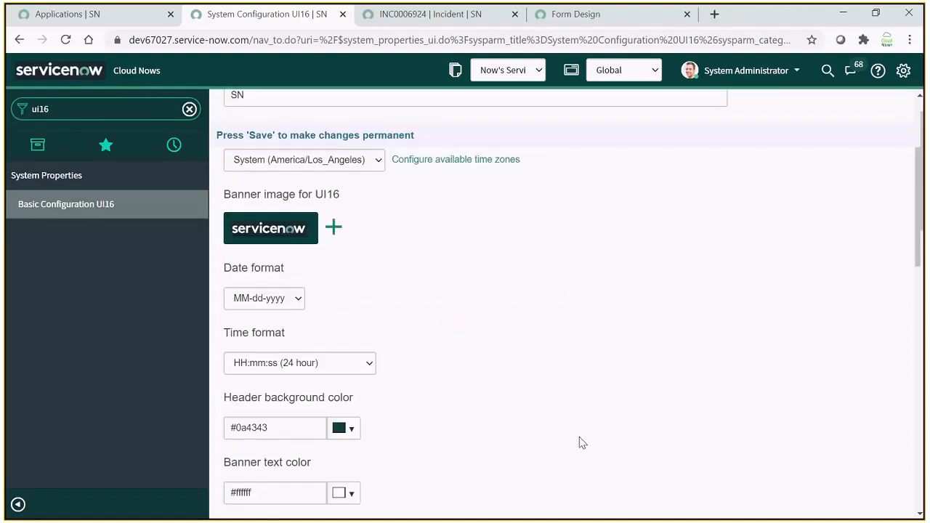
scroll(579, 441, "up", 3)
scroll(579, 441, "down", 4)
scroll(580, 441, "down", 3)
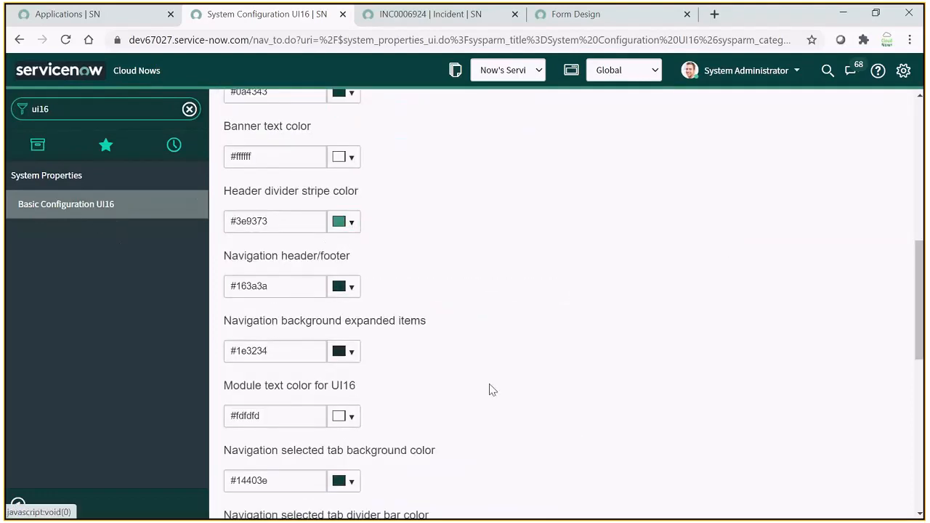
scroll(490, 390, "up", 3)
scroll(486, 391, "up", 4)
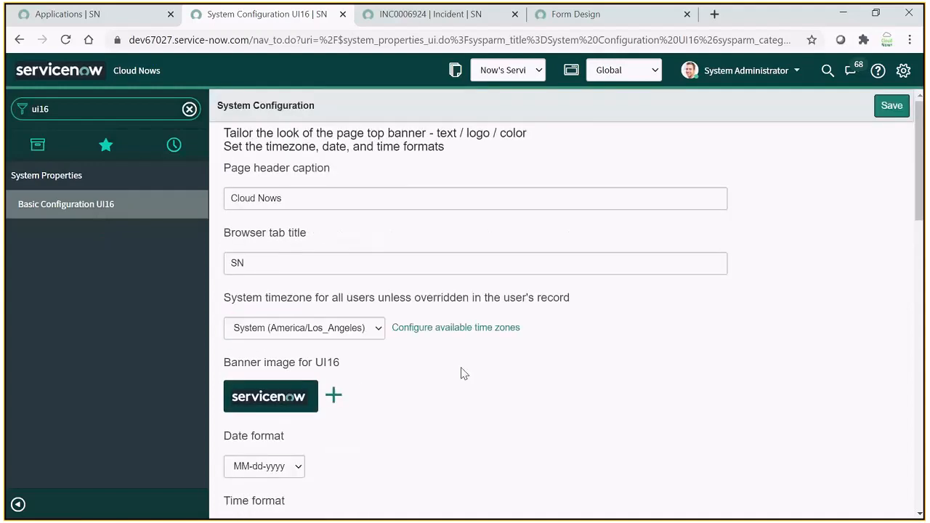
triple_click(297, 200)
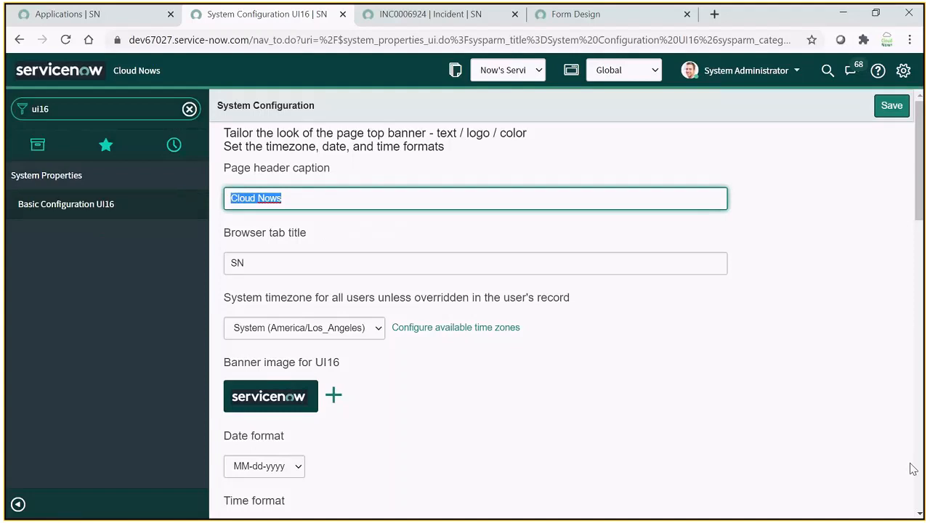
type("NowITT")
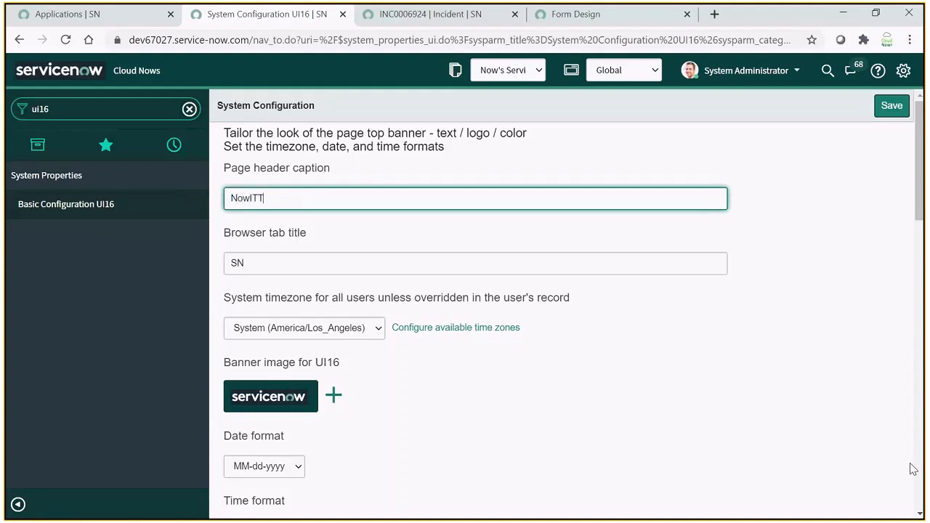
type("T")
left_click(717, 393)
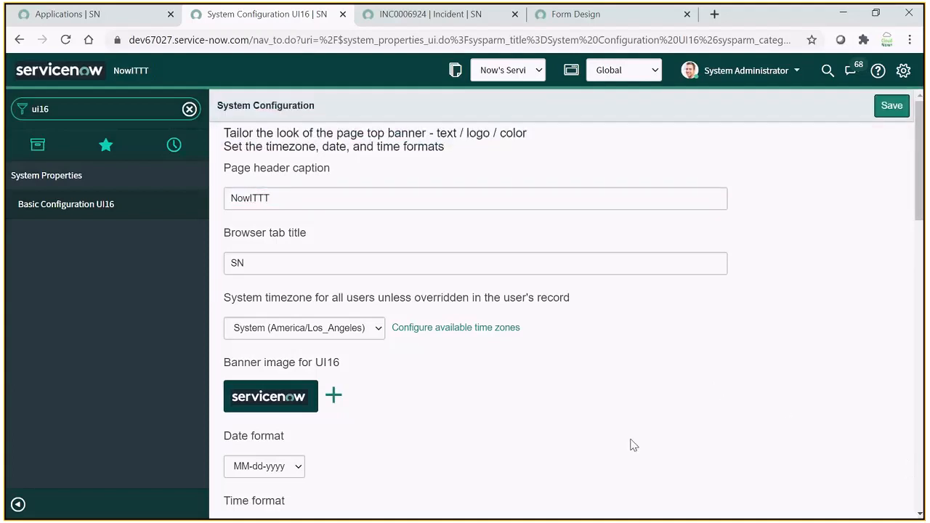
Set the page header caption back to "Cloud Nows".
left_click(307, 202)
key("ctrl+a")
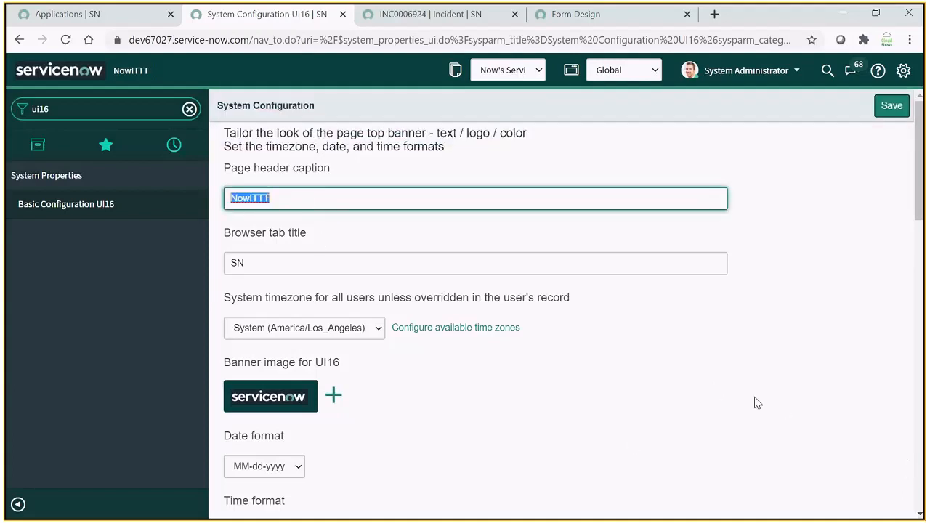
type("Cloud NOWs")
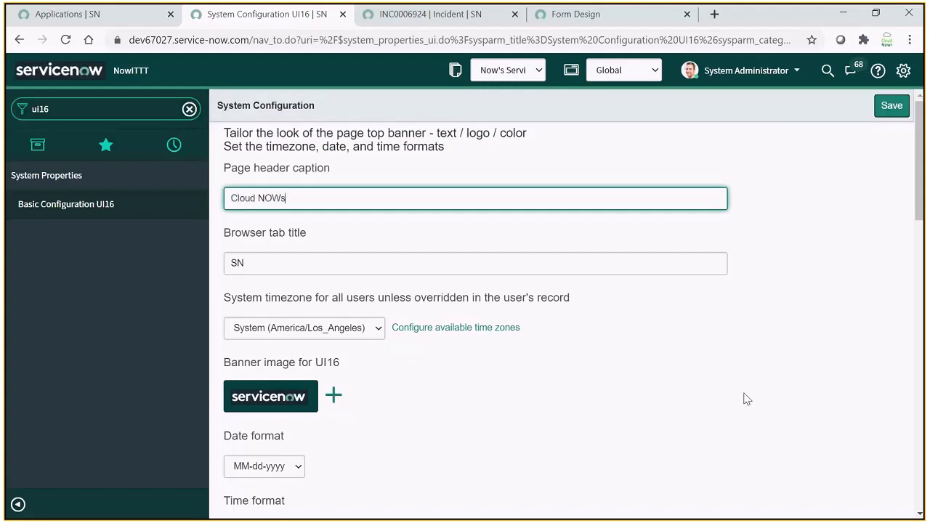
key("BackSpace")
key("BackSpace")
key("BackSpace")
type("ows")
left_click(718, 378)
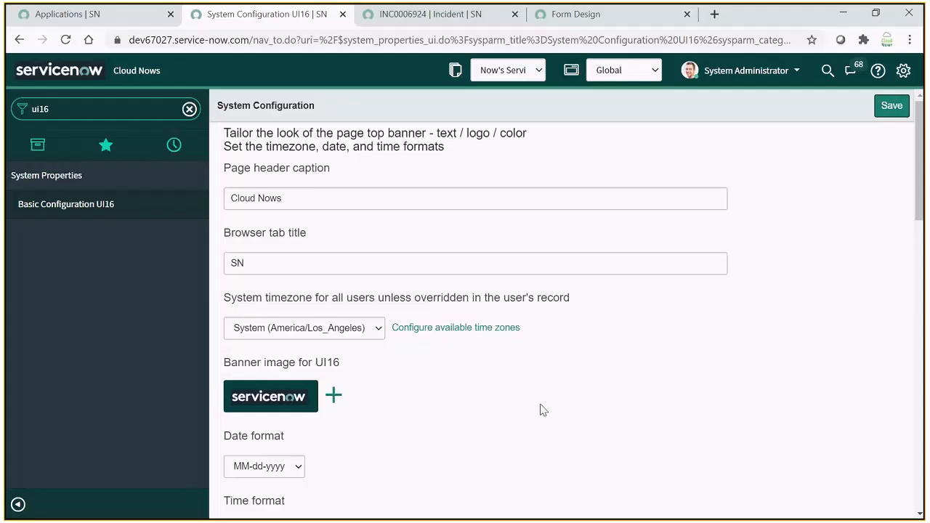
Try brown, orange and green shades for the header background color and restore the original #0a4343.
scroll(539, 411, "down", 2)
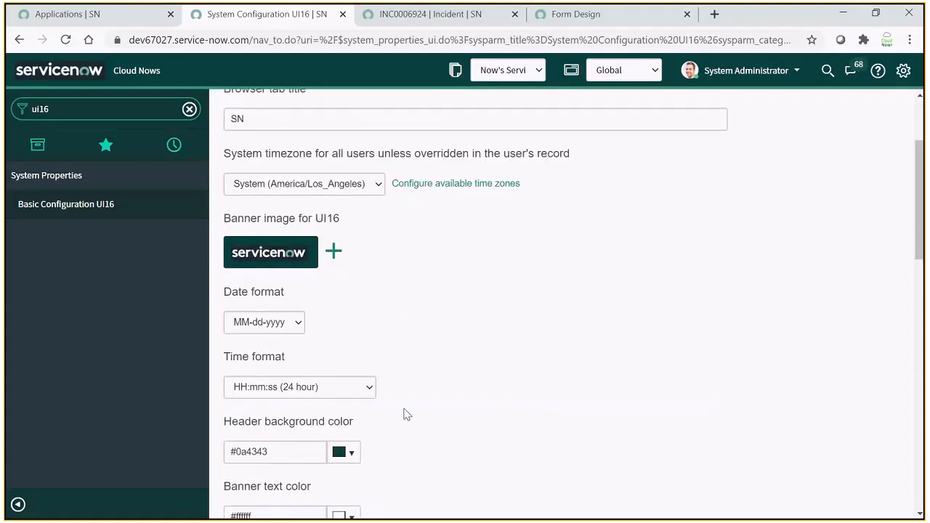
scroll(407, 414, "down", 1)
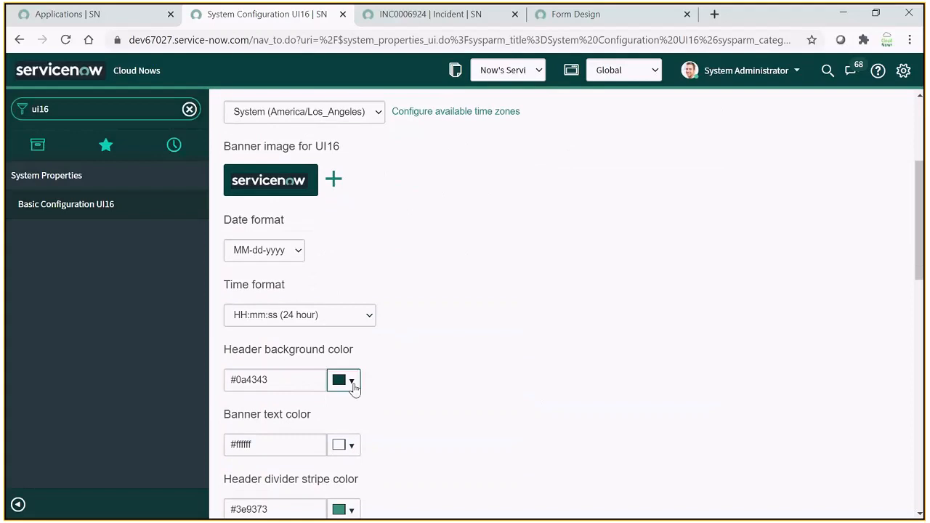
left_click(353, 386)
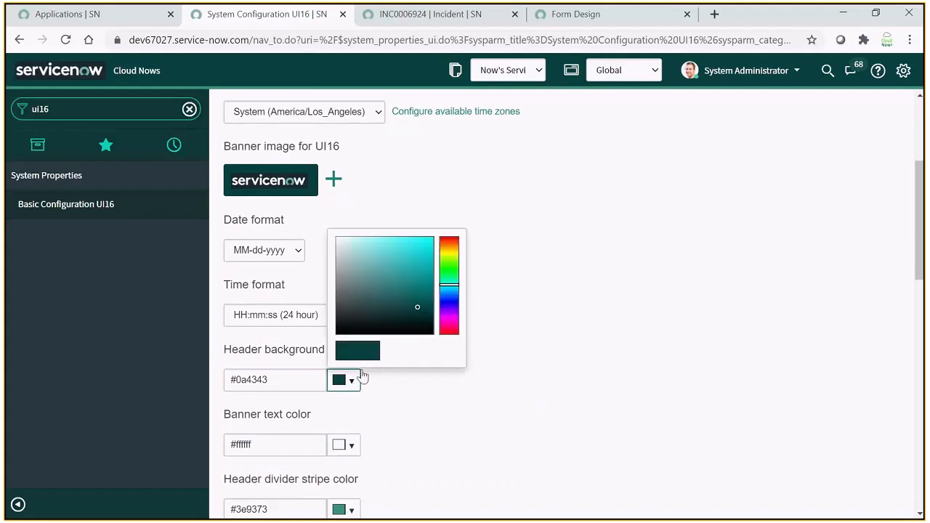
left_click(449, 244)
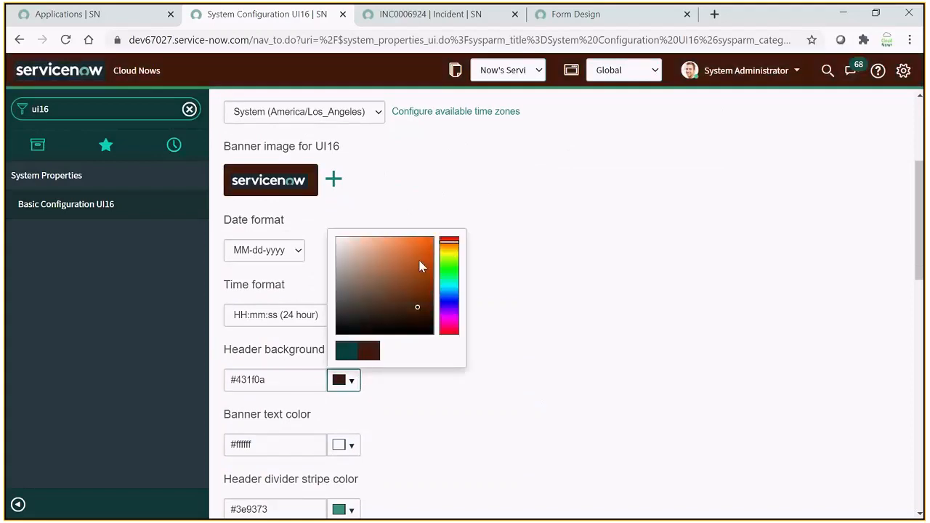
left_click(419, 260)
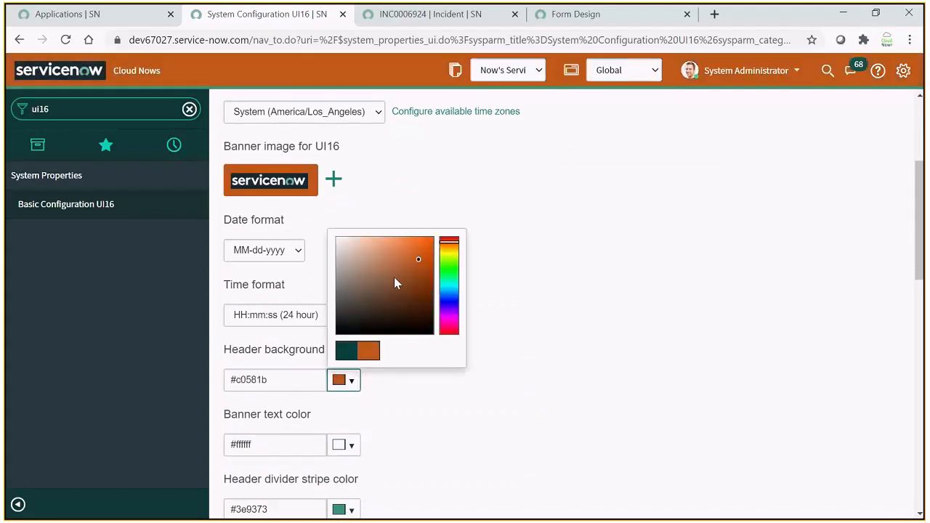
left_click(451, 265)
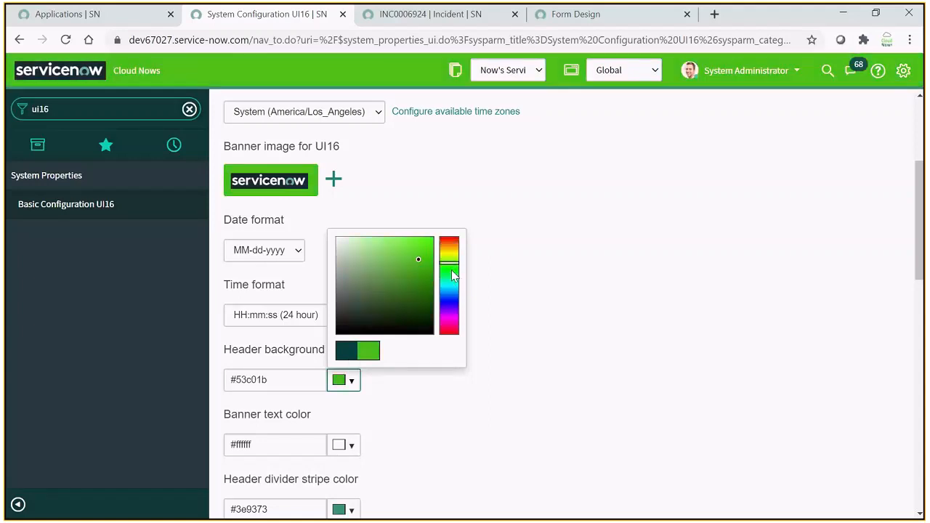
left_click(451, 270)
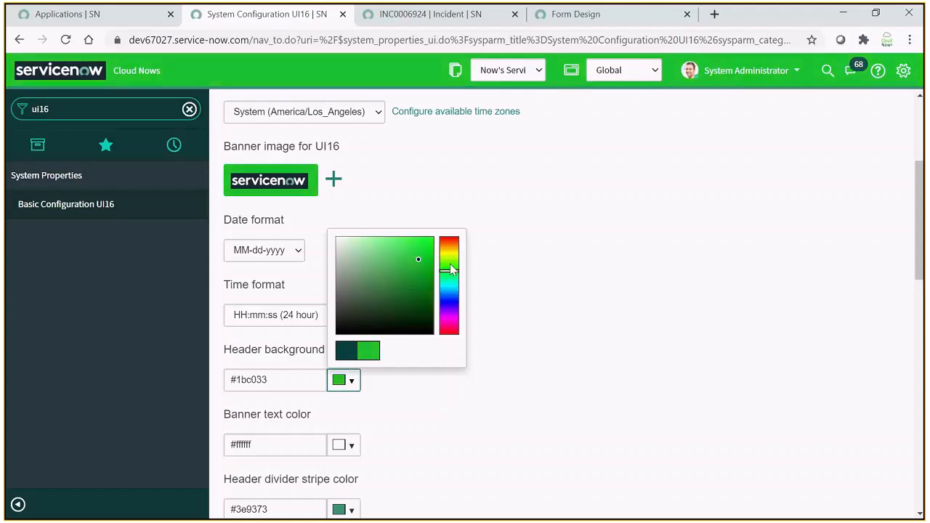
left_click(347, 350)
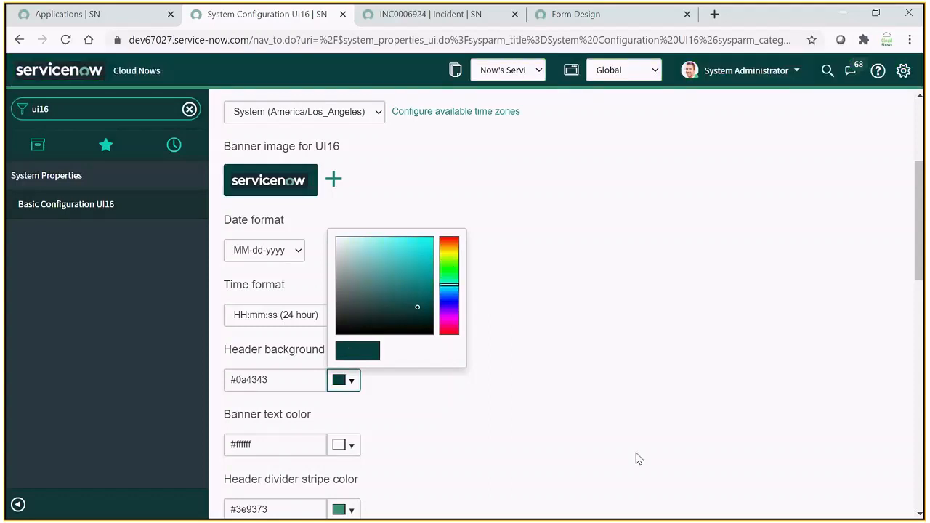
left_click(578, 434)
Review the remaining UI16 color settings and base theme choices, keep La Jolla, and save the System Configuration.
scroll(317, 390, "down", 1)
scroll(318, 390, "down", 2)
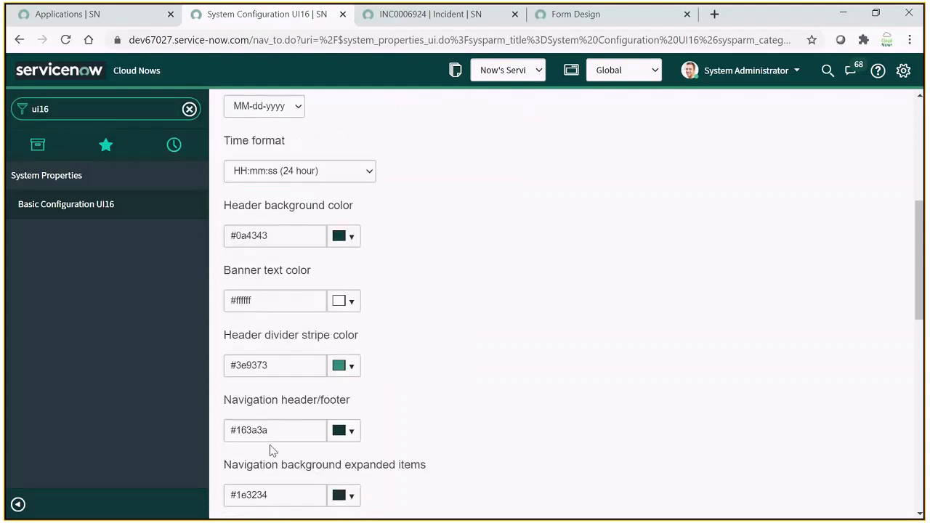
scroll(270, 446, "down", 2)
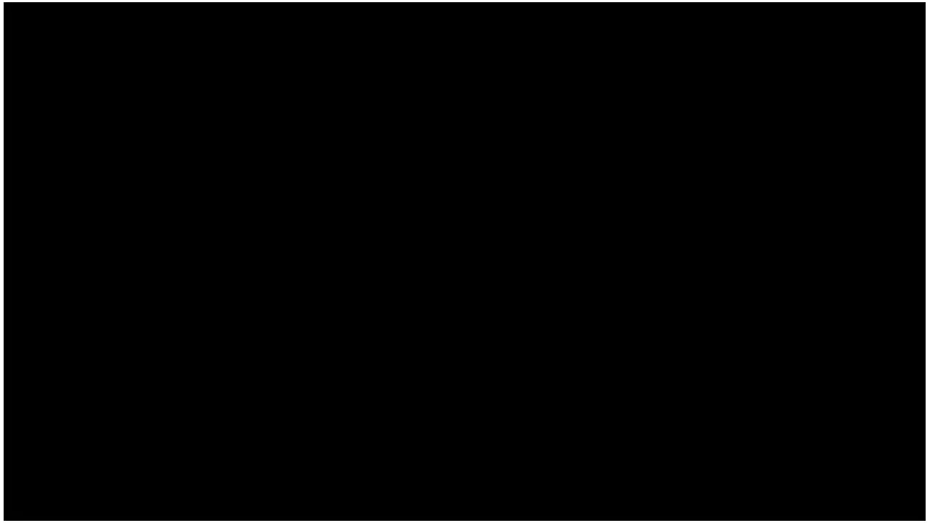
scroll(494, 373, "down", 5)
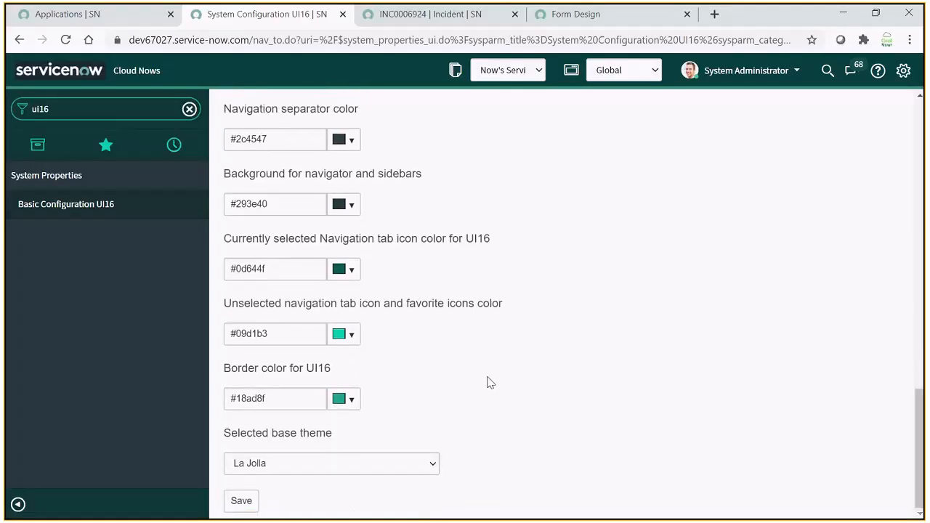
left_click(426, 471)
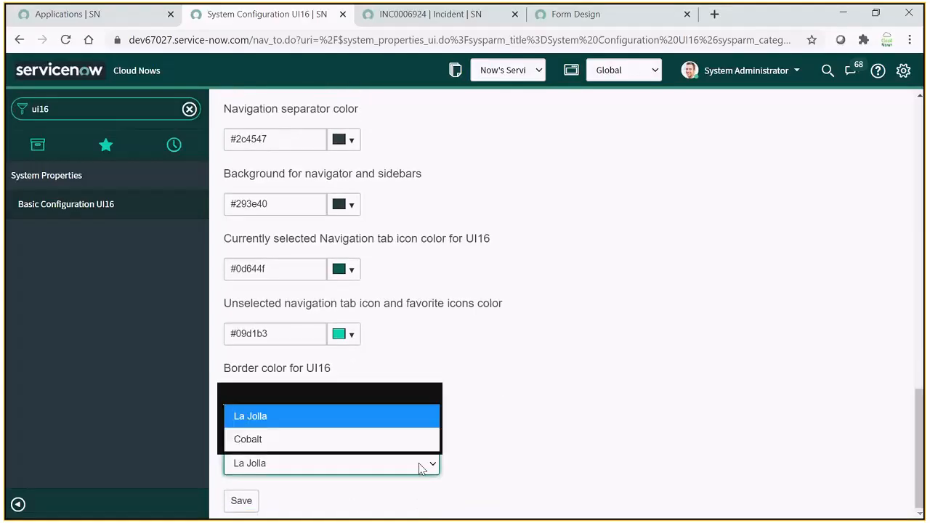
left_click(609, 415)
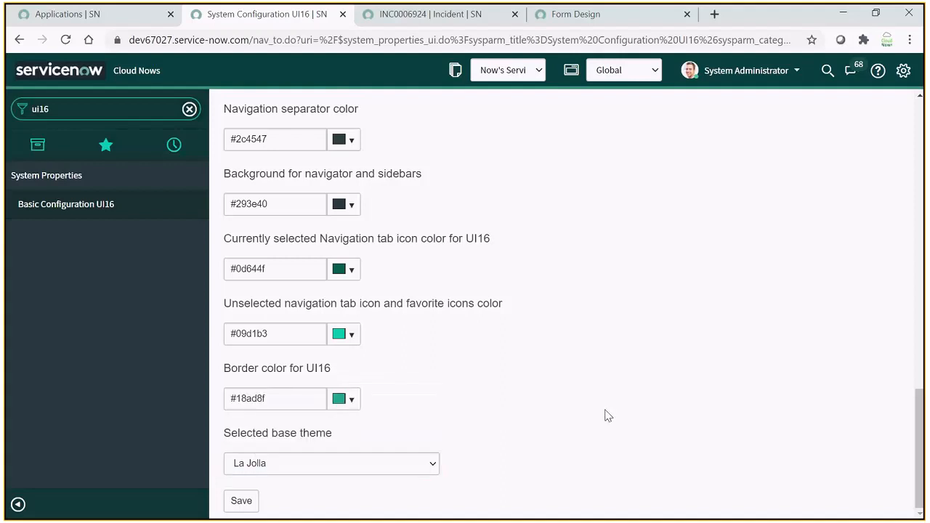
scroll(741, 426, "up", 15)
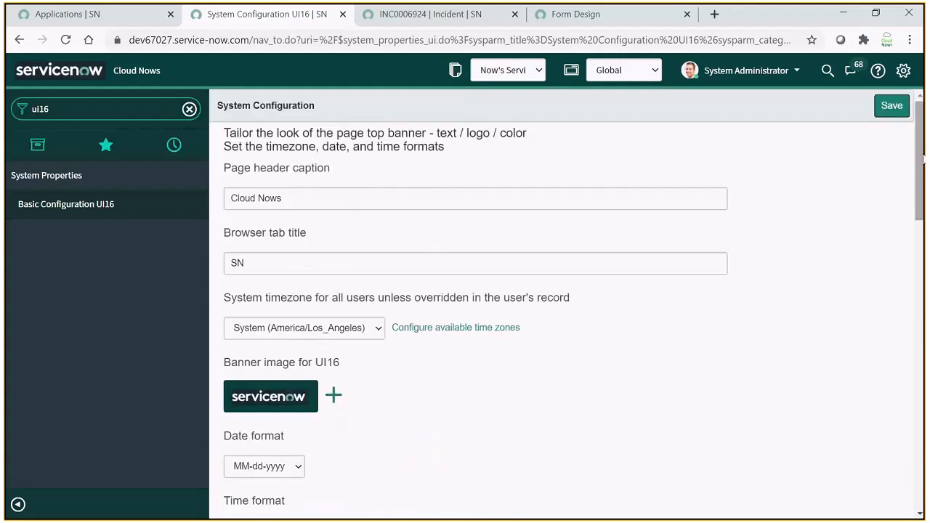
left_click(892, 105)
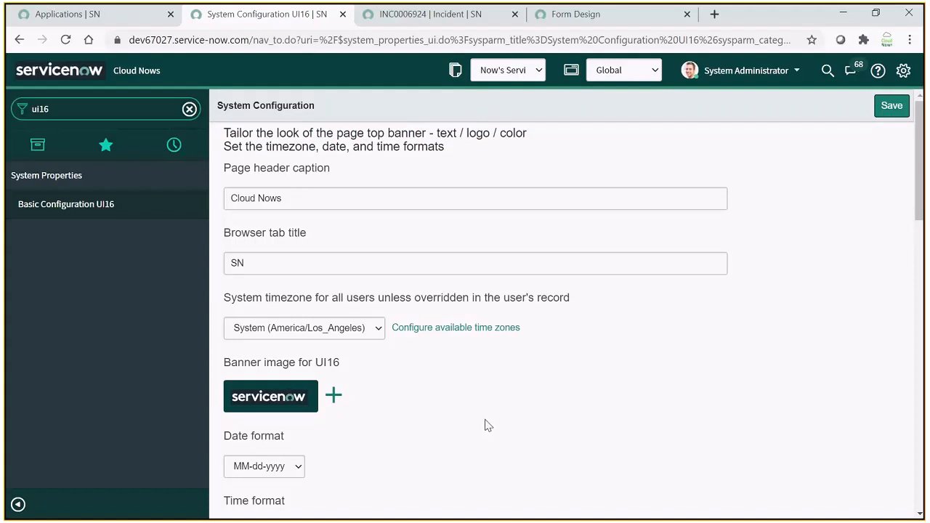
Switch to the Applications browser tab, request the Notify activation logs, and close the activation dialog with a form reload.
left_click(83, 12)
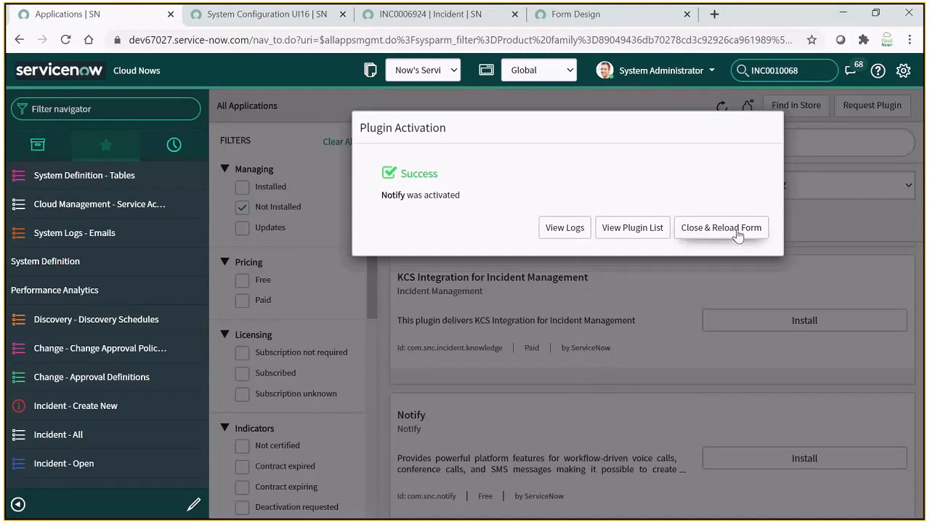
left_click(561, 231)
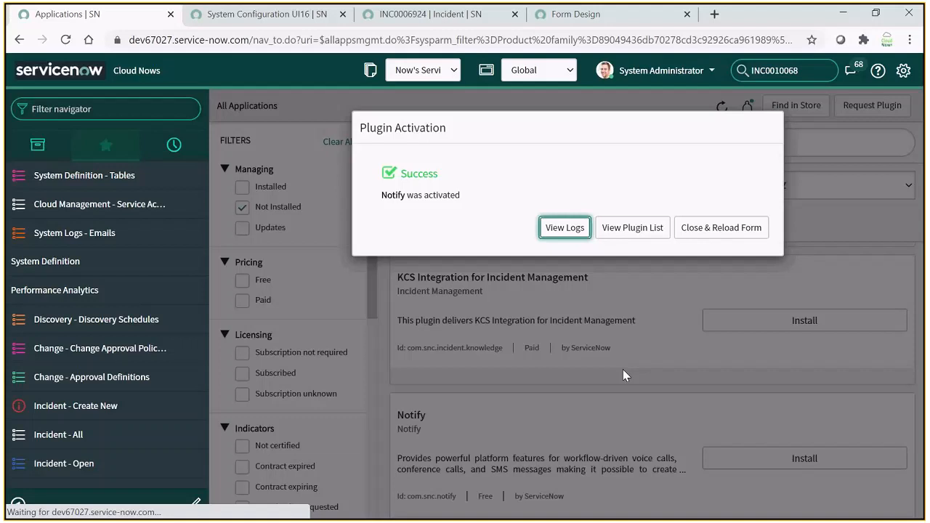
left_click(710, 229)
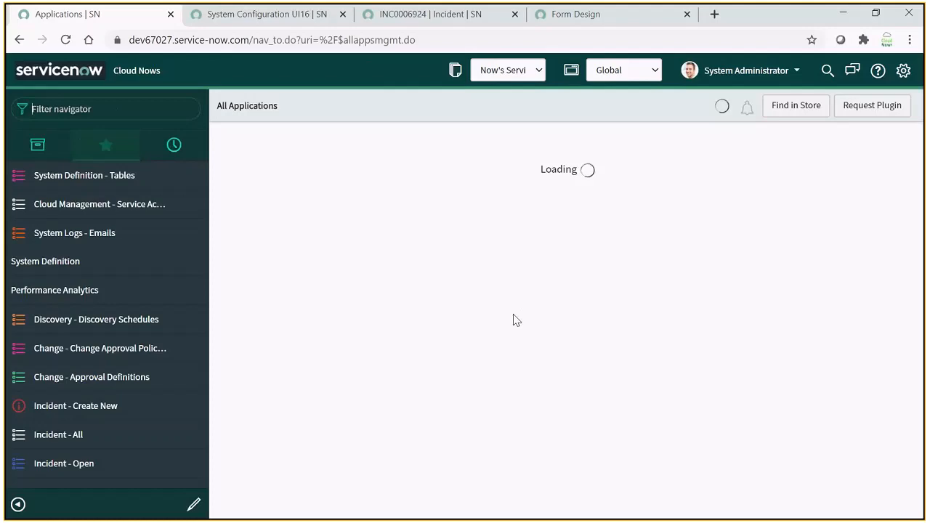
Filter the navigator for "notify" and open the Notify Recordings list.
type("notify")
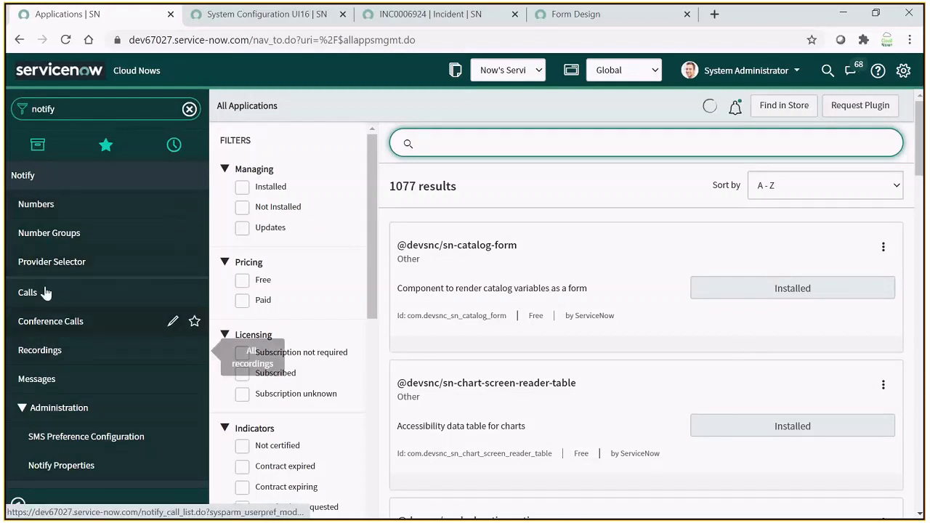
left_click(60, 356)
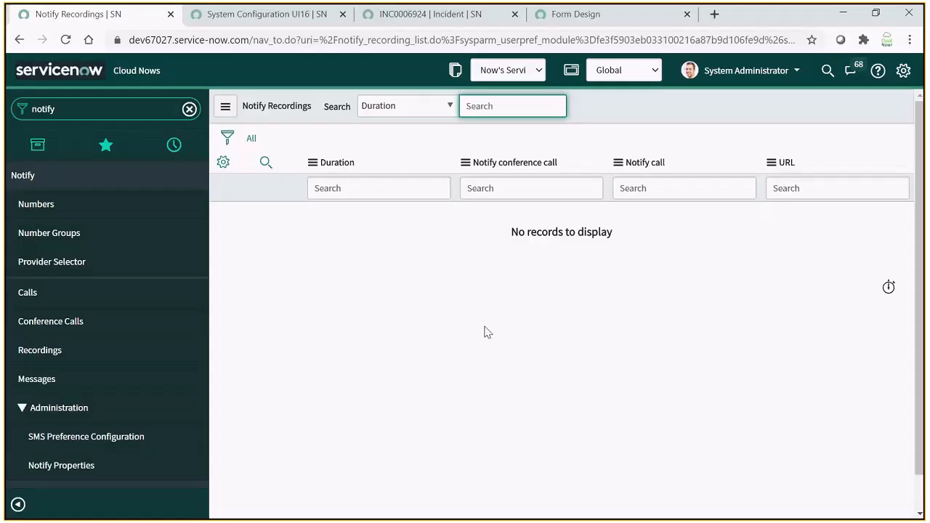
Filter the navigator for "plugin", open Plugins, and dismiss the redirect notice.
left_click(126, 109)
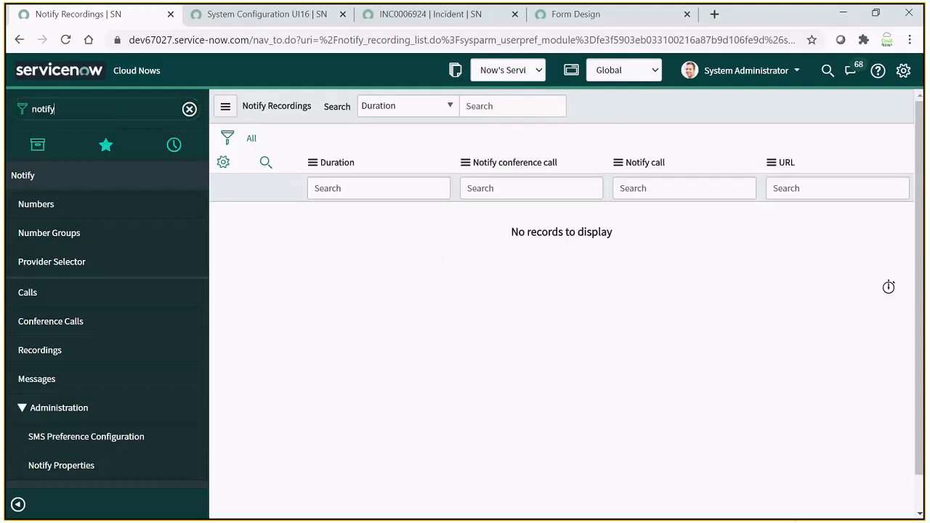
key("ctrl+a")
key("BackSpace")
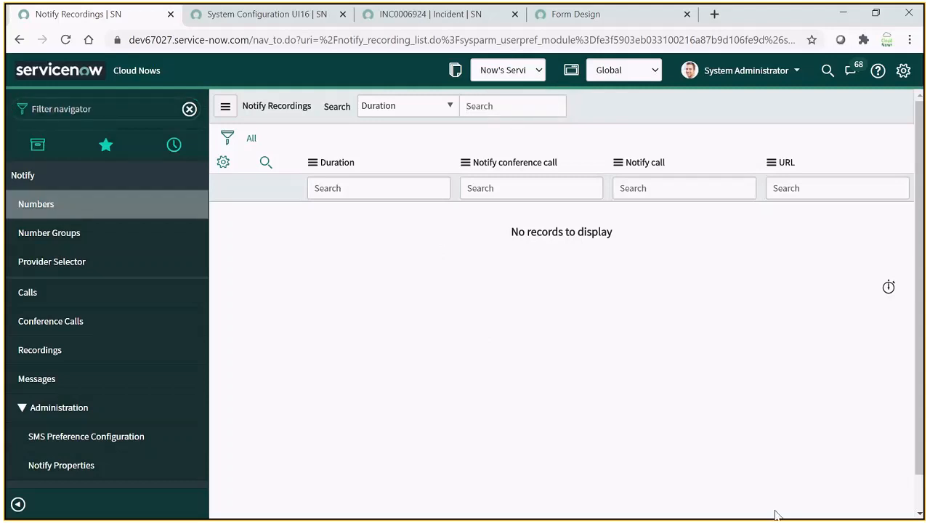
type("plugin")
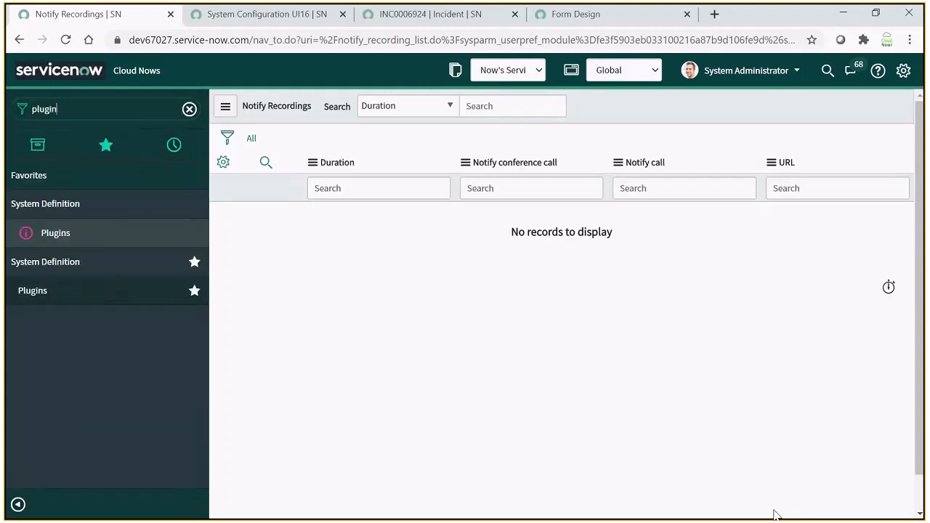
left_click(75, 234)
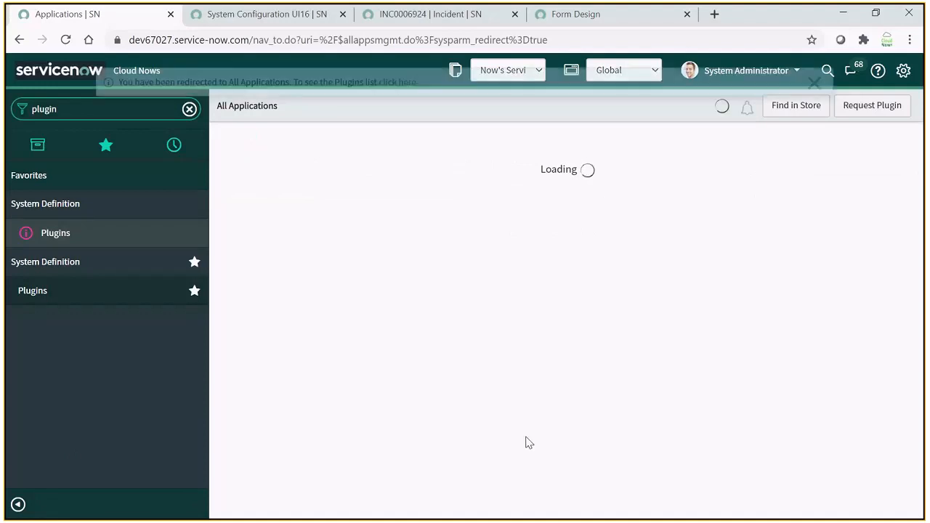
left_click(815, 83)
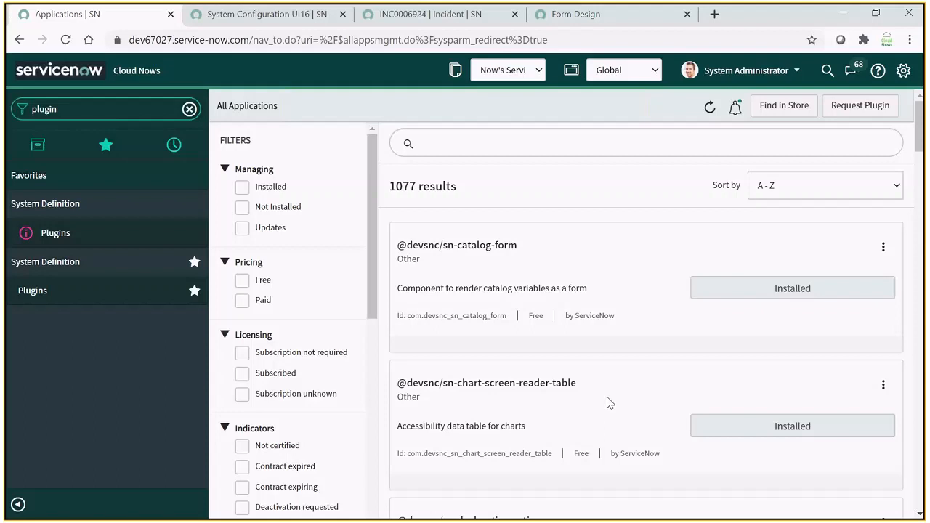
Return to the ITIL Homepage and clear the navigator filter.
left_click(563, 145)
left_click(611, 236)
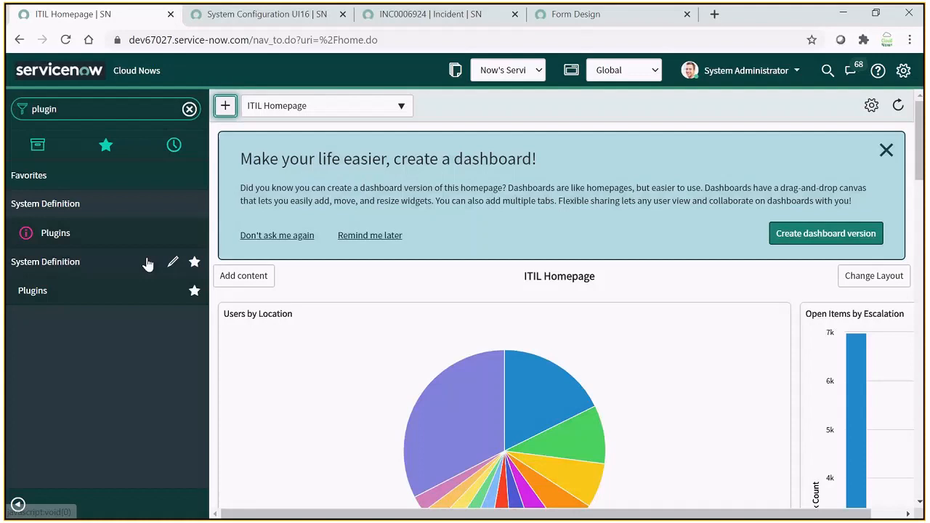
left_click(189, 109)
left_click(174, 144)
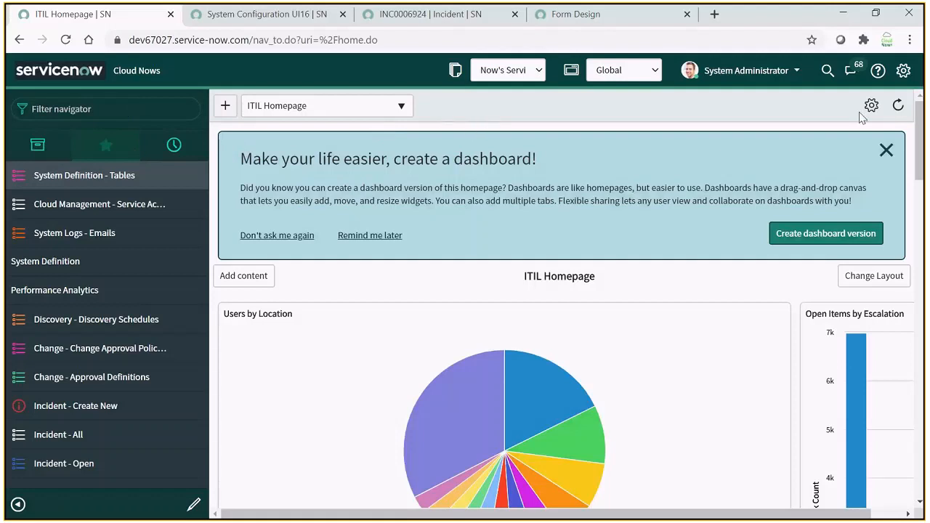
mouse_move(872, 474)
mouse_move(829, 395)
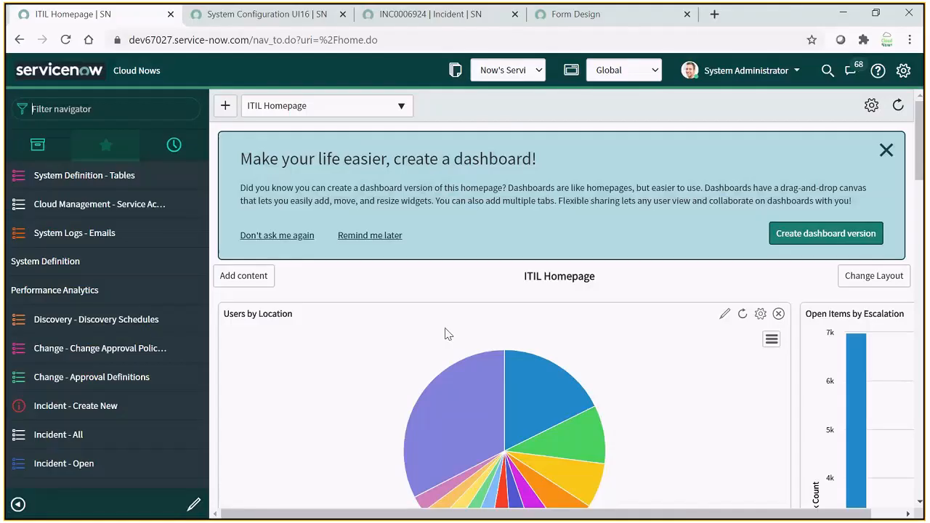
Filter the navigator for "dic" and open the System Definition Dictionary list.
left_click(89, 110)
type("di")
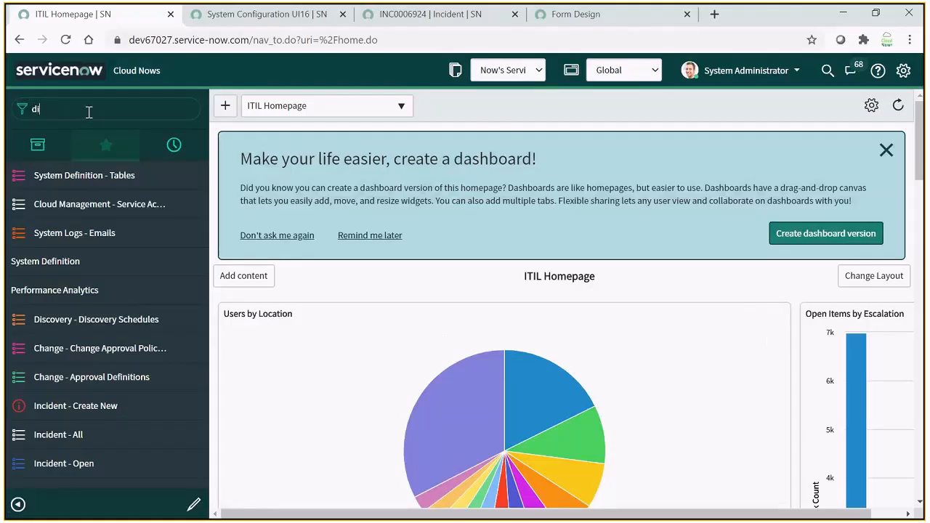
type("c")
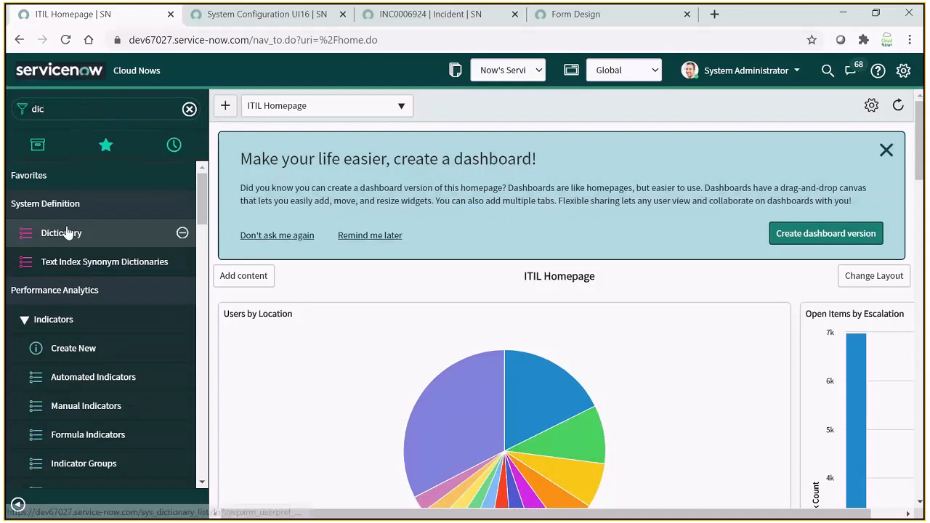
left_click(65, 233)
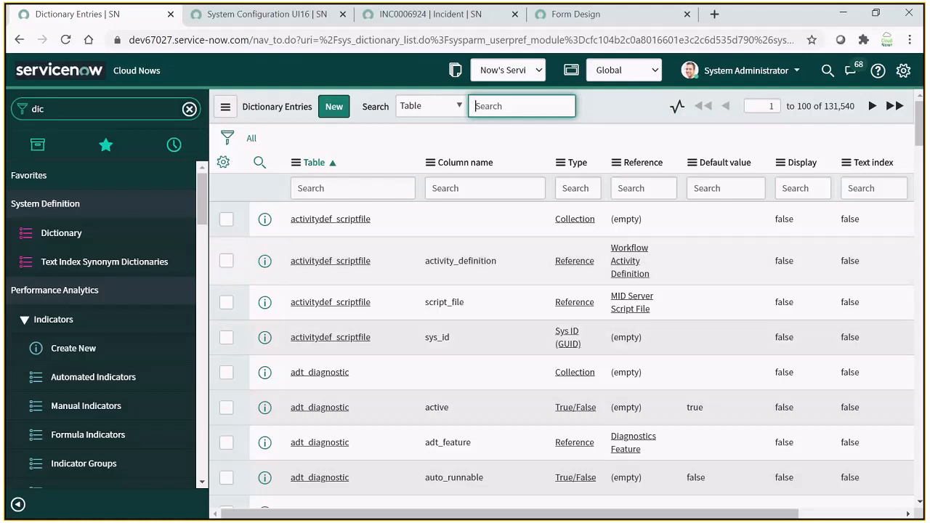
Sort the Dictionary Entries list by column name in ascending order.
left_click(664, 267)
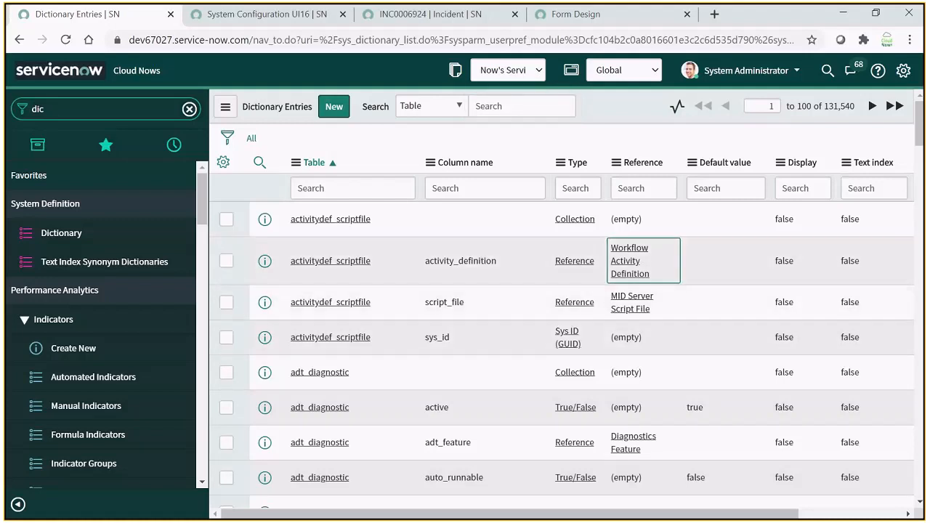
left_click(466, 163)
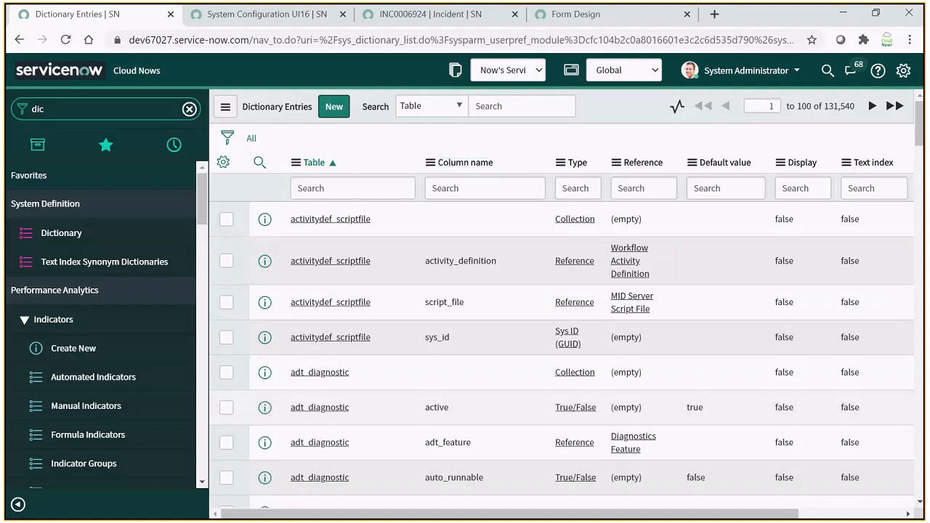
scroll(562, 336, "down", 2)
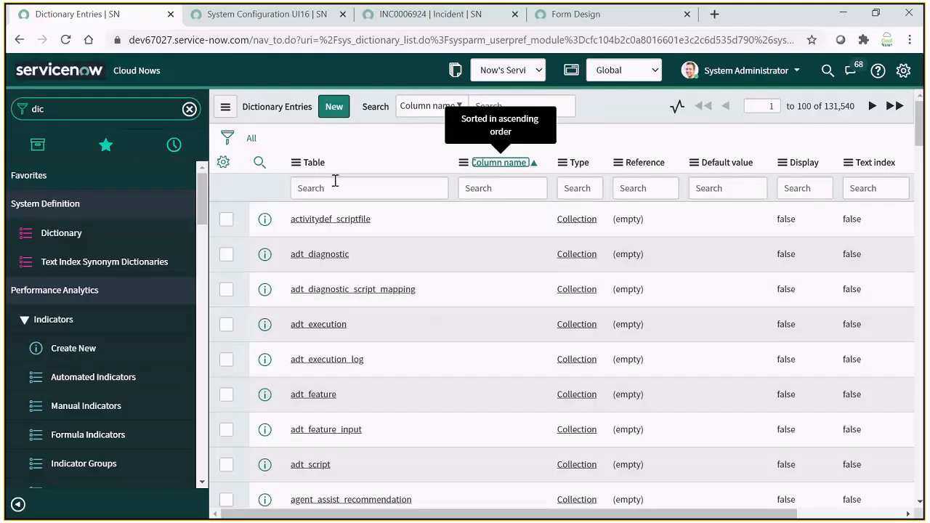
scroll(364, 330, "down", 6)
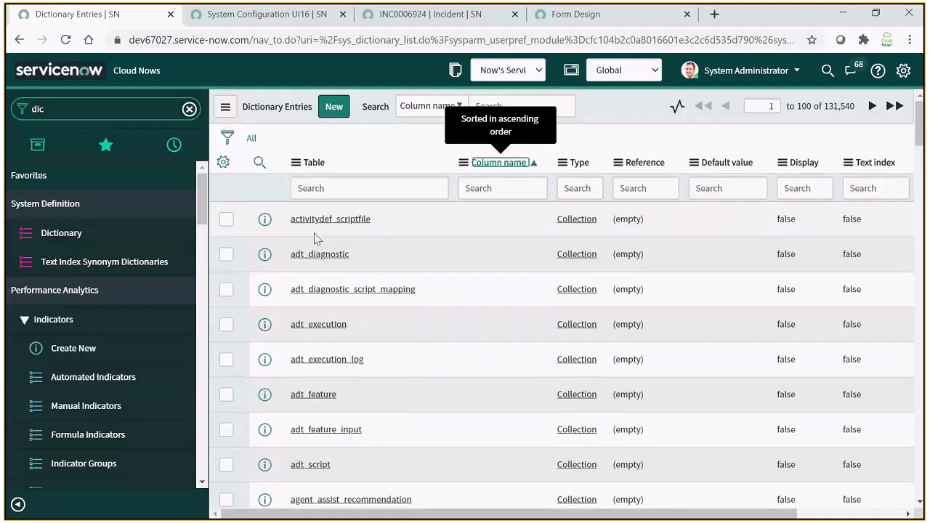
Filter the Dictionary Entries list to tables starting with "incident".
left_click(366, 190)
type("incident")
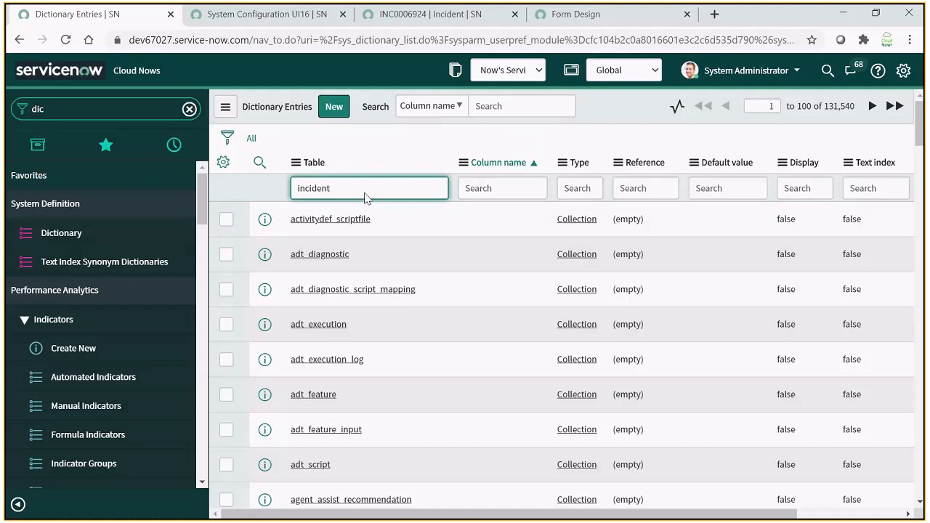
key("Return")
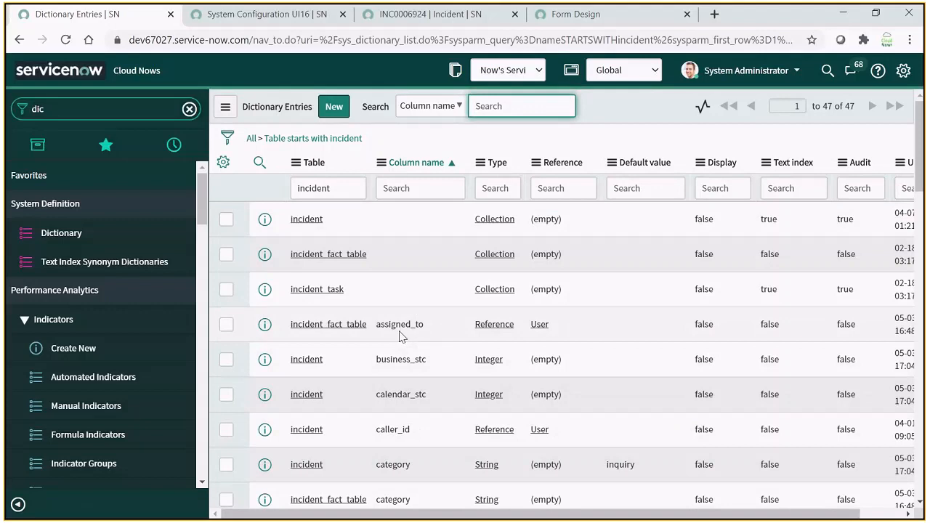
scroll(403, 336, "down", 1)
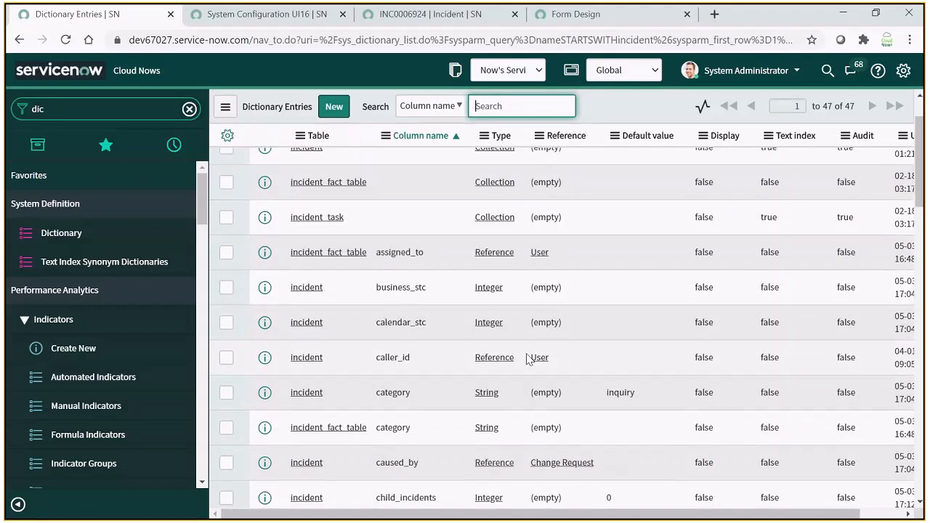
Open the dictionary entry for the incident table's caller_id column.
left_click(311, 360)
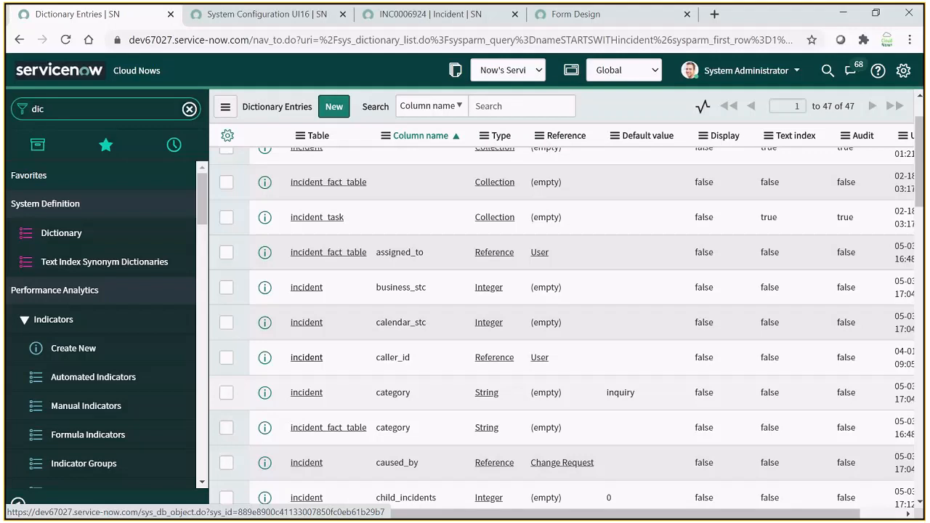
key("Tab")
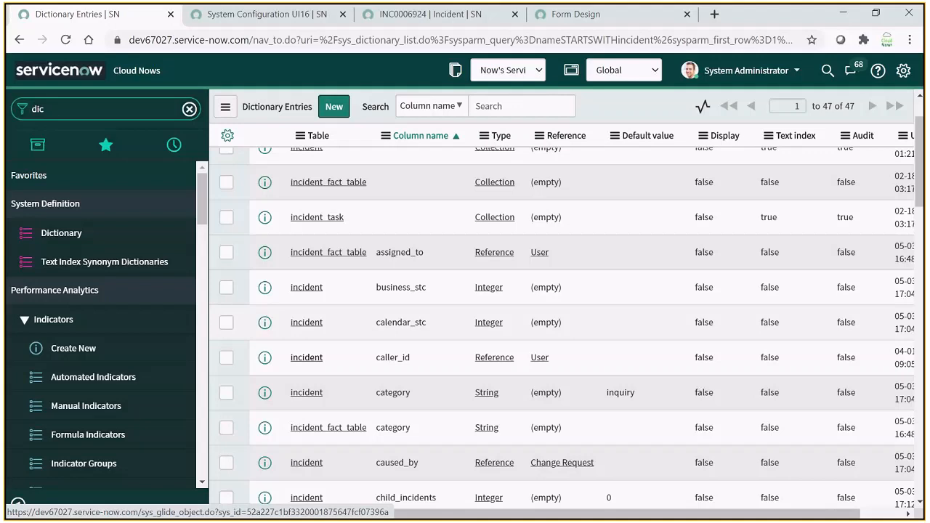
left_click(307, 357)
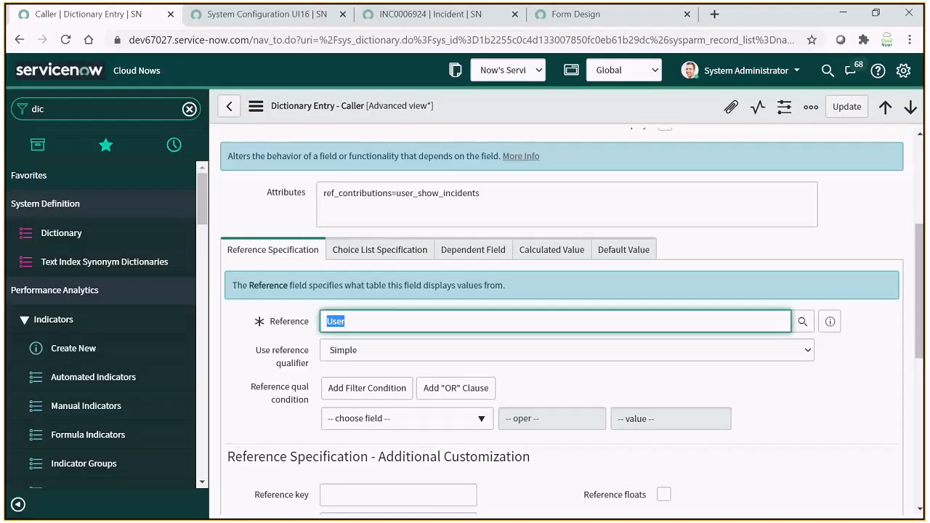
Examine the Caller entry's attributes and its Reference Specification fields.
key("Tab")
key("Tab")
key("Tab")
key("Tab")
key("Tab")
key("Tab")
key("Tab")
key("Tab")
key("Tab")
key("Tab")
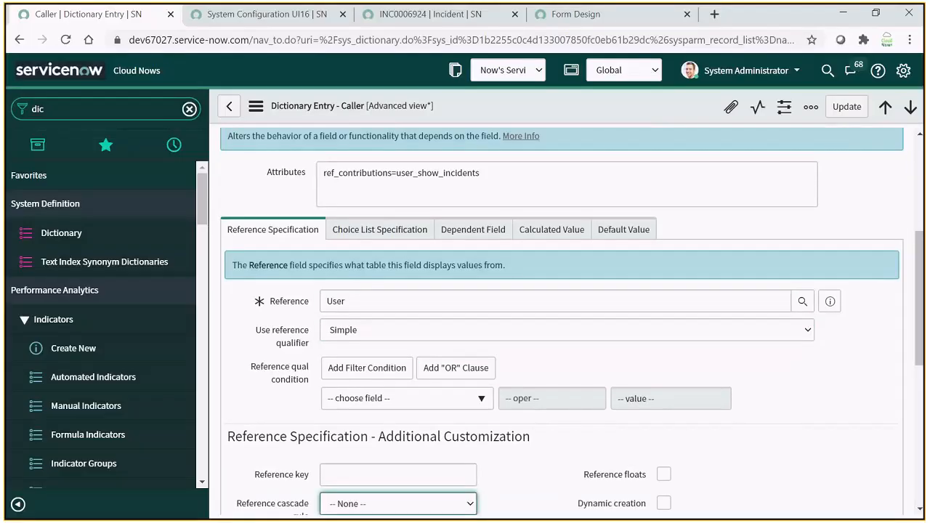
scroll(559, 319, "up", 4)
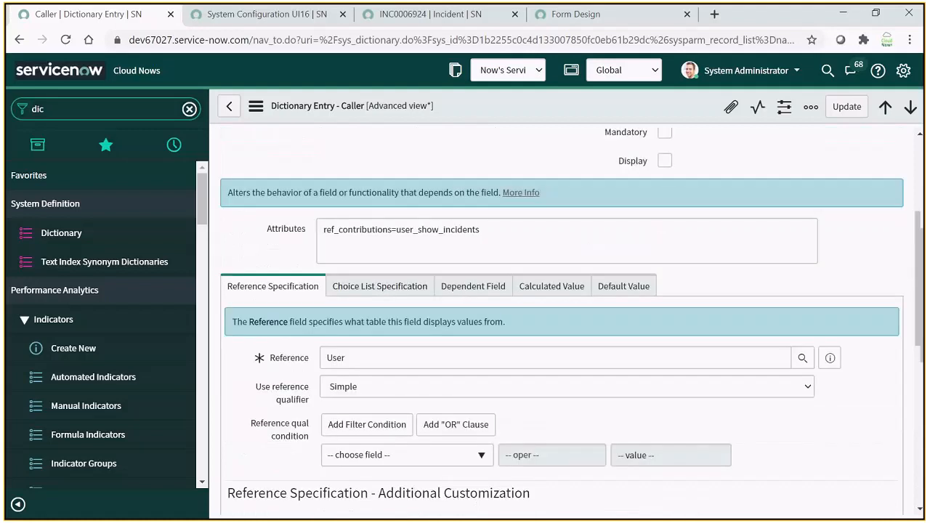
Examine the Caller entry's additional reference customization settings and the rows of its related Access Controls list.
scroll(312, 422, "down", 5)
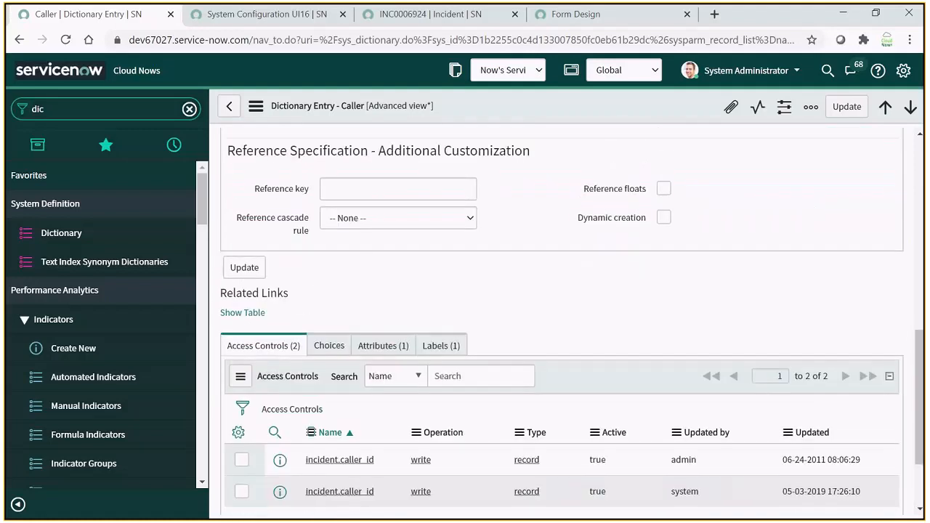
key("Tab")
key("Tab")
key("Tab")
key("Tab")
key("Tab")
key("Tab")
key("Tab")
key("Tab")
key("Tab")
key("Tab")
key("Tab")
key("Tab")
key("Tab")
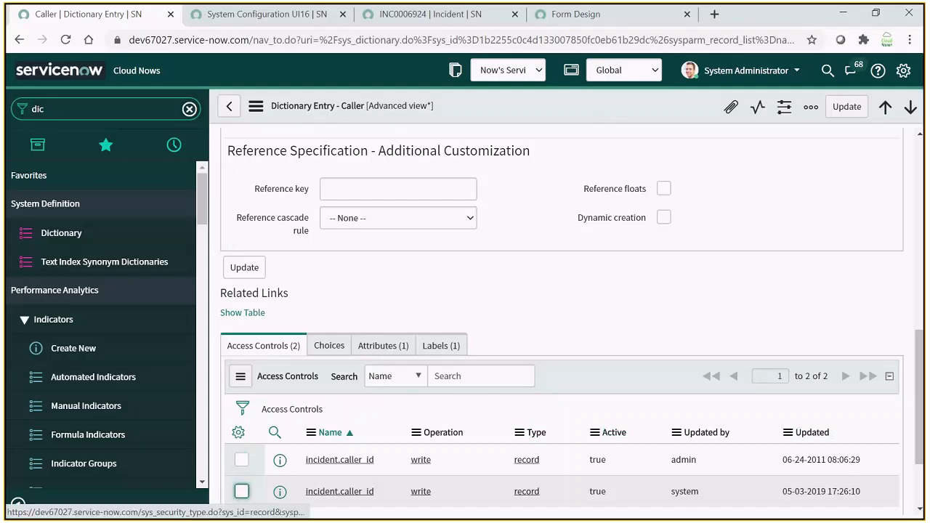
Move the focus back through the Caller entry's fields to its Column name field.
key("shift+Tab")
key("shift+Tab")
key("shift+Tab")
key("shift+Tab")
key("shift+Tab")
key("shift+Tab")
key("shift+Tab")
key("shift+Tab")
key("shift+Tab")
key("shift+Tab")
key("shift+Tab")
key("shift+Tab")
key("shift+Tab")
key("shift+Tab")
key("shift+Tab")
key("shift+Tab")
key("shift+Tab")
key("shift+Tab")
key("shift+Tab")
key("shift+Tab")
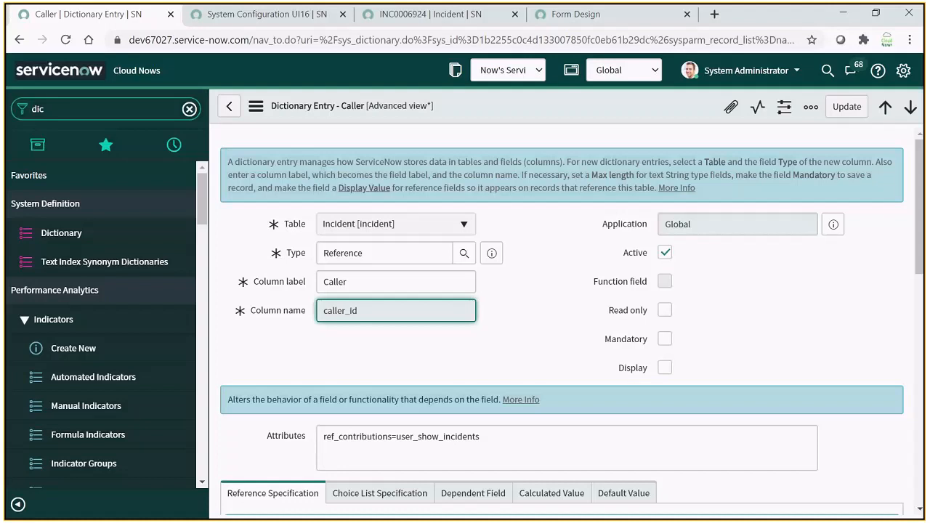
Go through the Caller entry's general fields from Application to Display, and on to the Attributes section.
key("Tab")
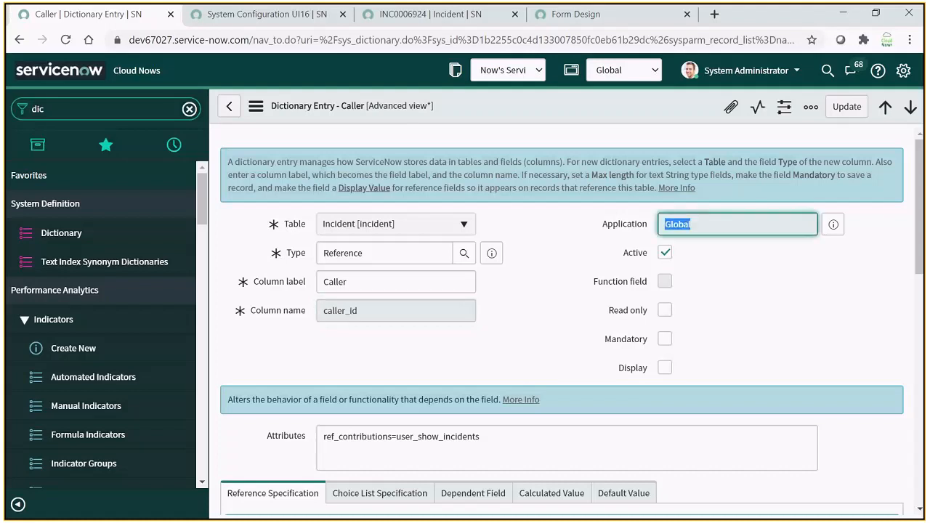
key("Tab")
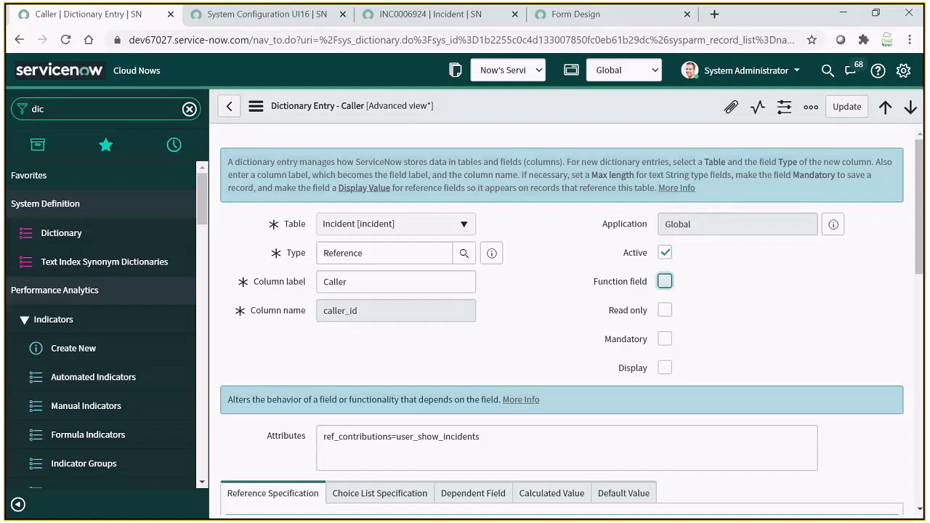
key("Tab")
key("Tab")
key("Tab")
key("Tab")
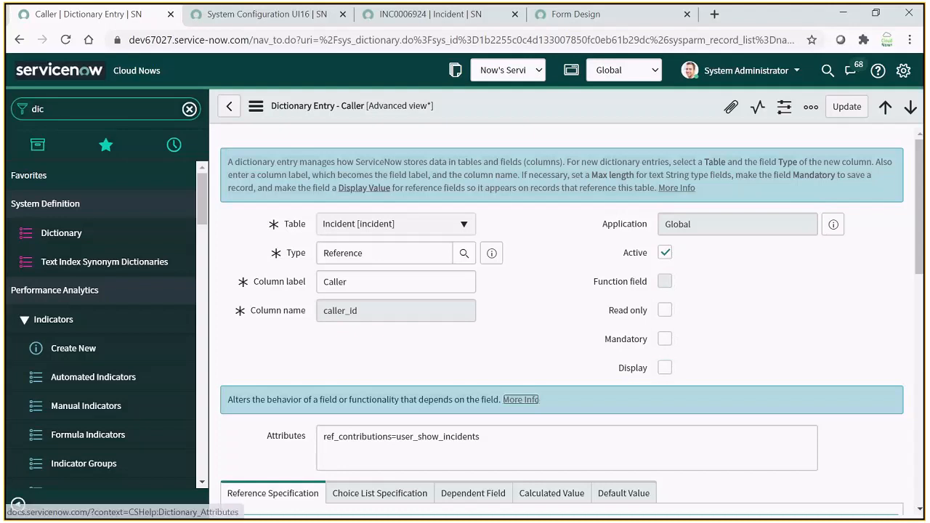
key("Tab")
key("Tab")
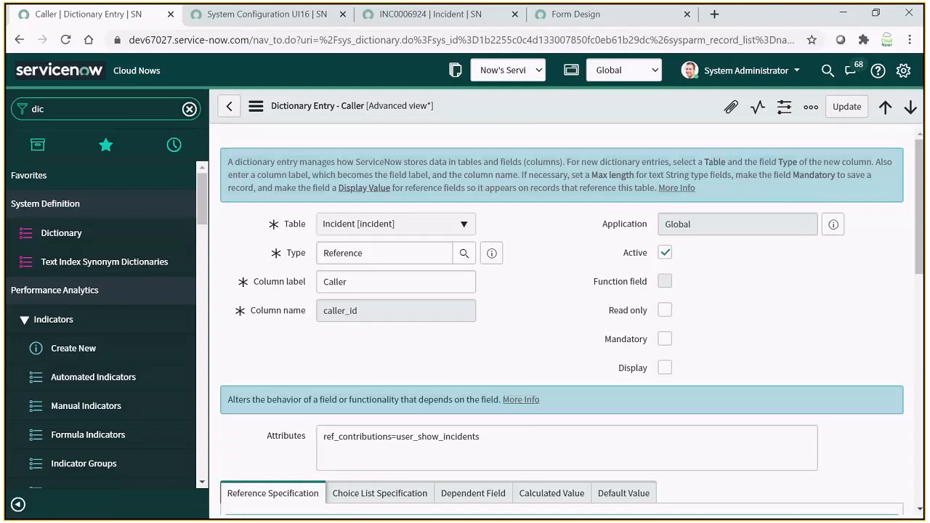
Go through the Caller entry's Reference Specification fields, from Reference to Dynamic creation, ending at the Show Table related link.
key("Tab")
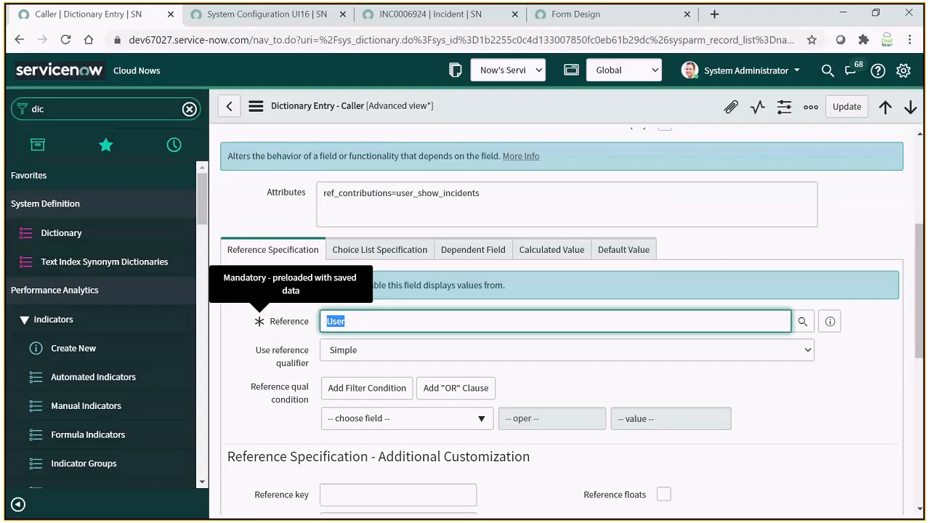
key("Tab")
key("Tab")
key("Tab")
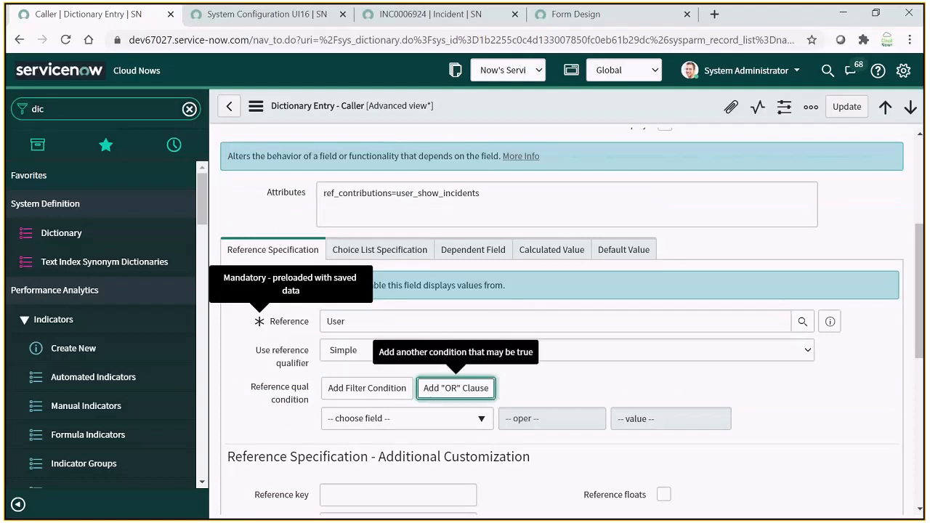
key("Tab")
key("Tab")
key("Tab")
key("Tab")
key("Tab")
key("Tab")
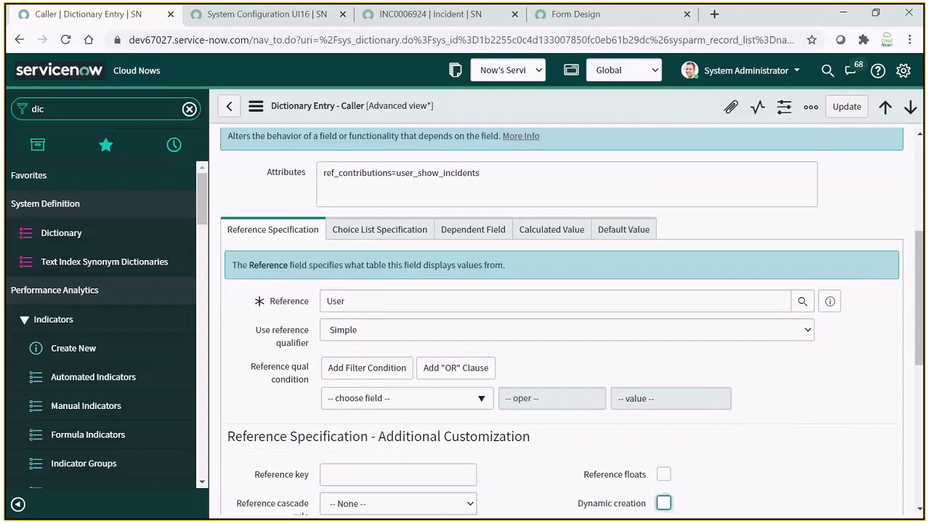
key("Tab")
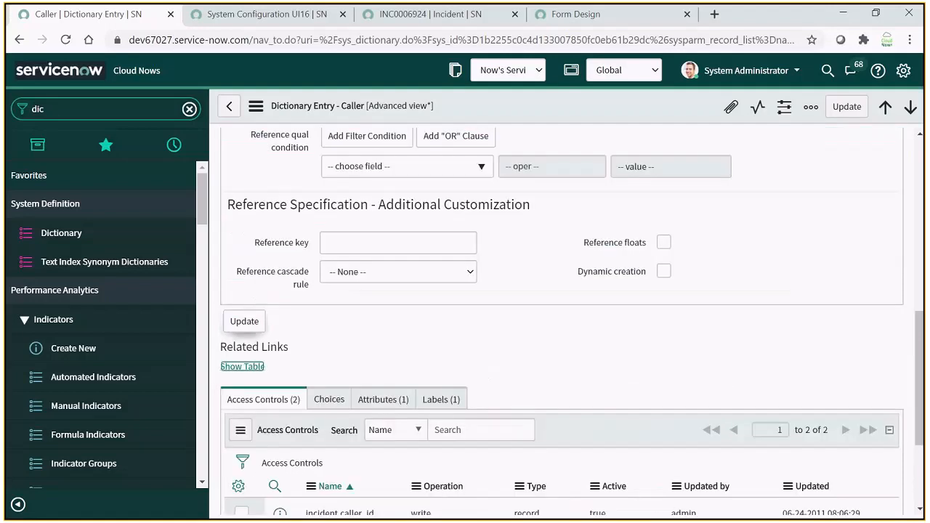